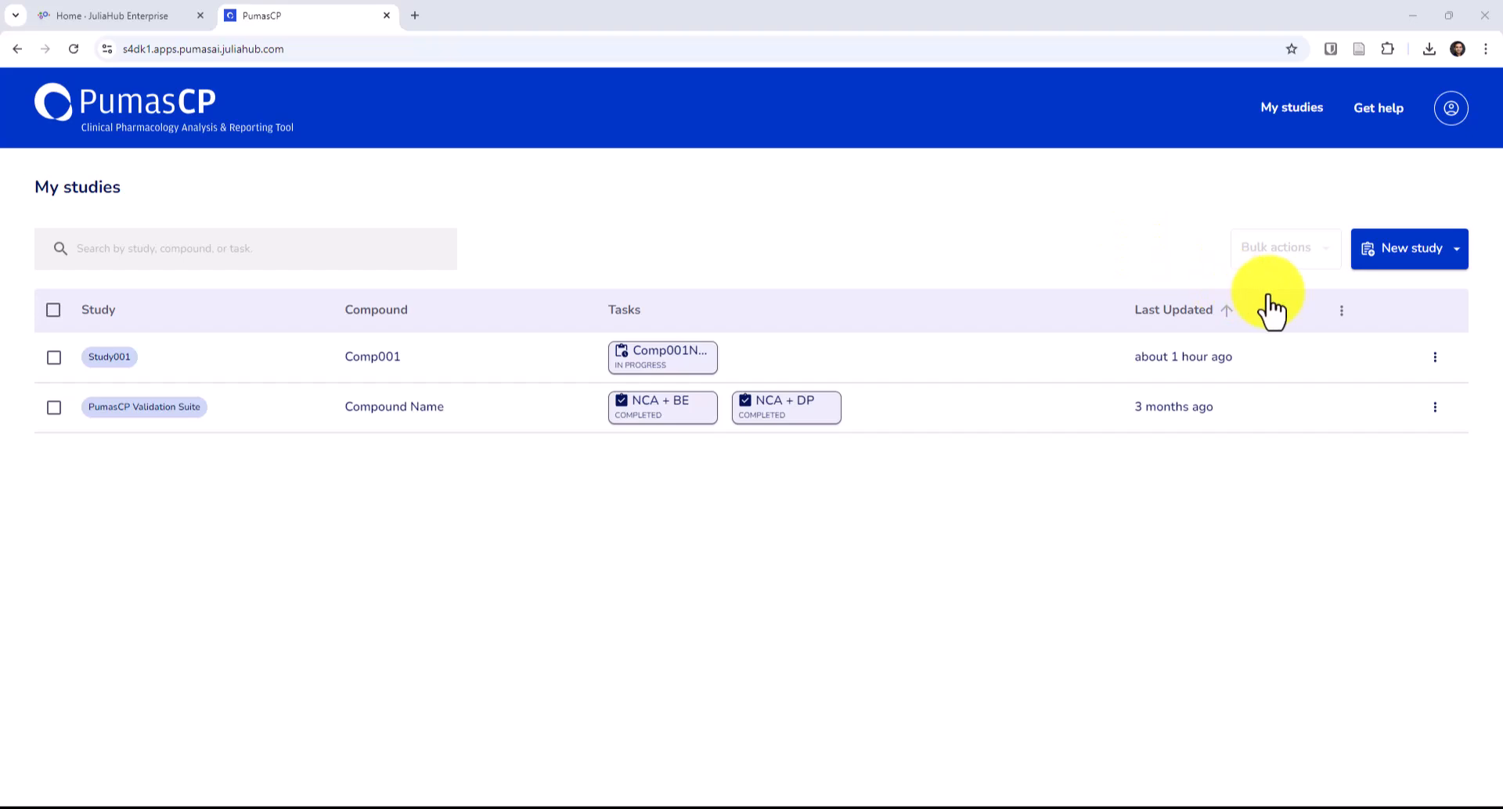
- Import the Single Dose Study from a file and open it from the studies list
click(1456, 254)
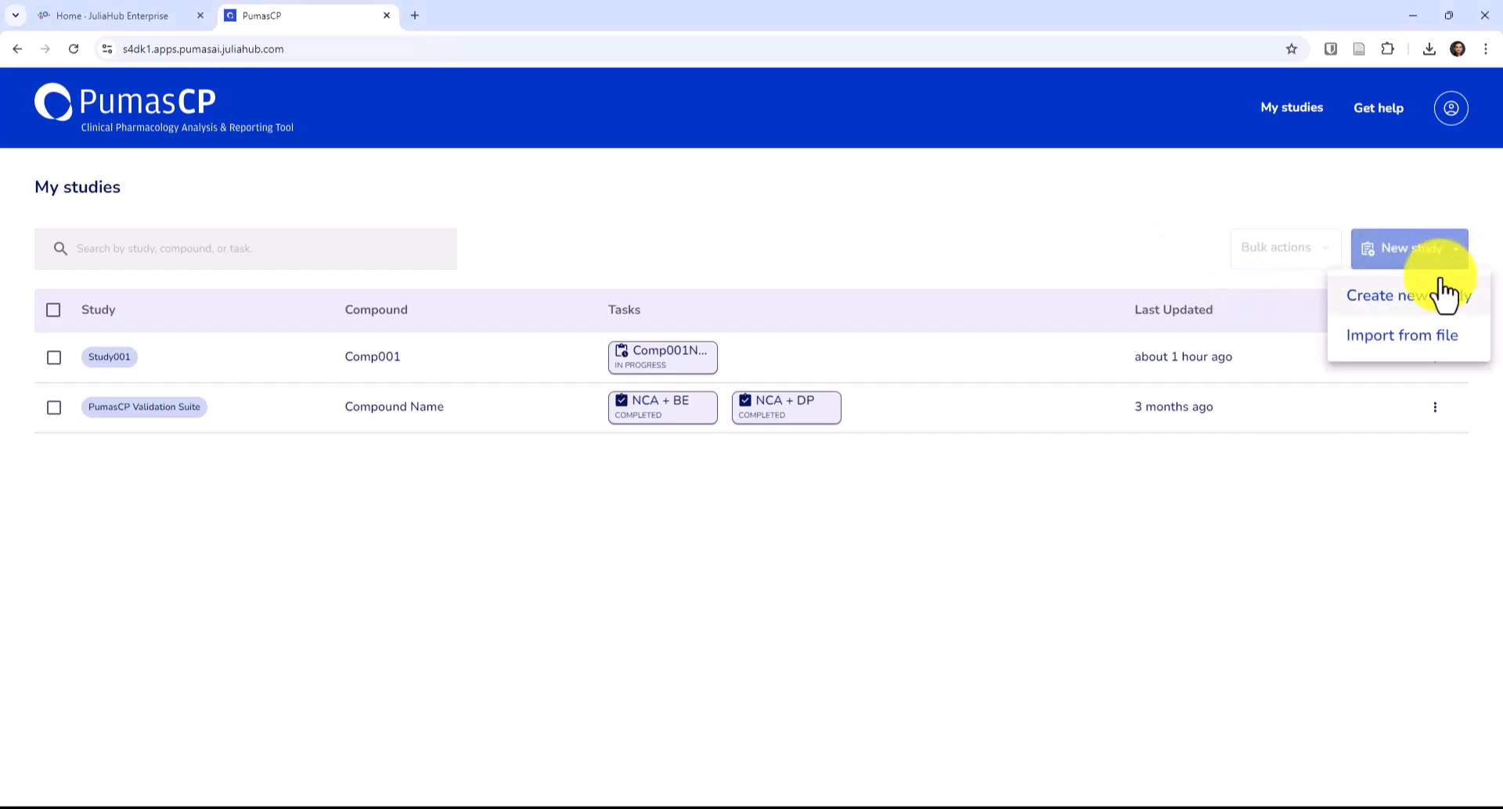
click(1408, 343)
drag(287, 3, 288, 199)
click(218, 345)
click(659, 557)
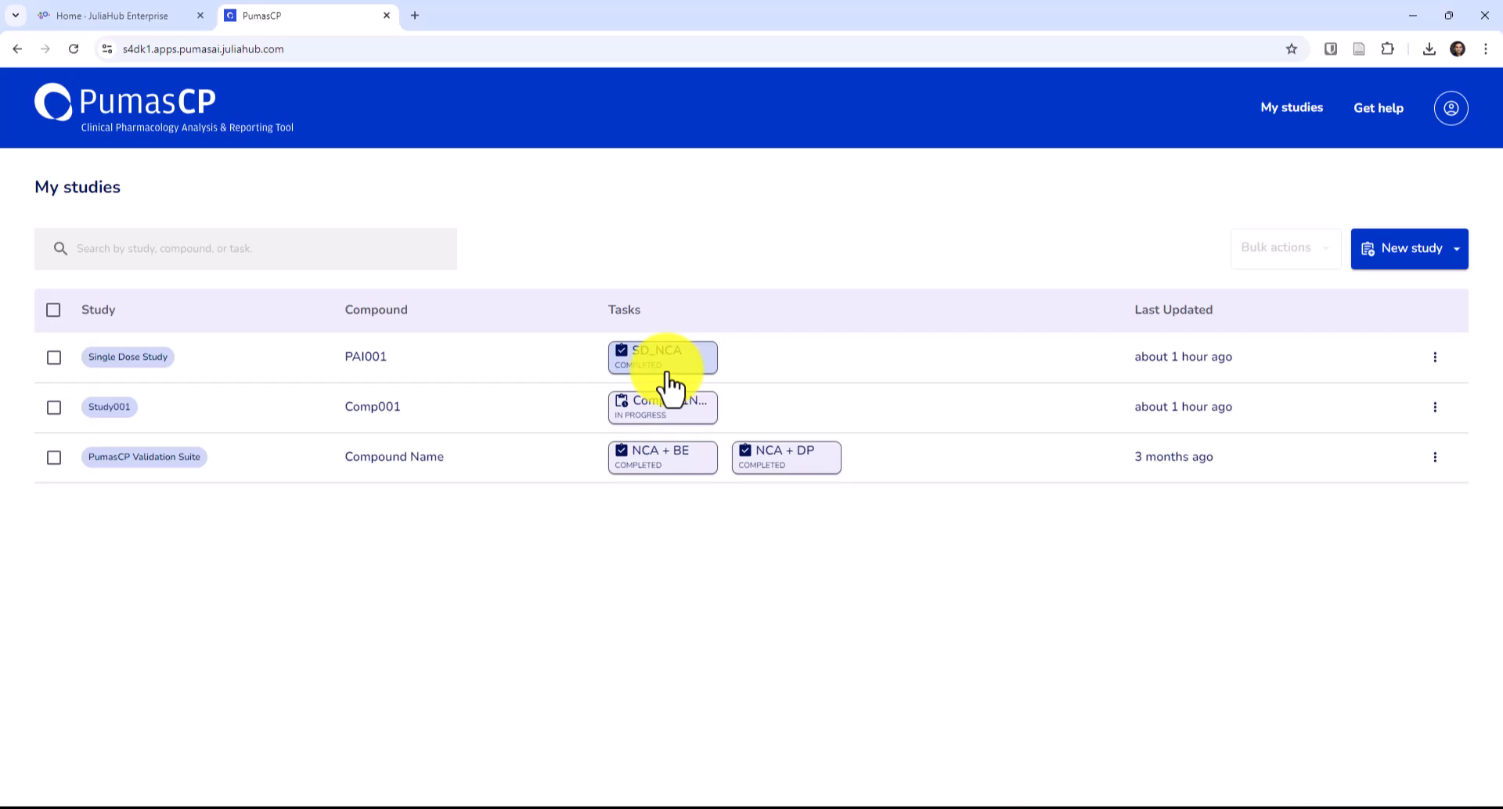
click(138, 360)
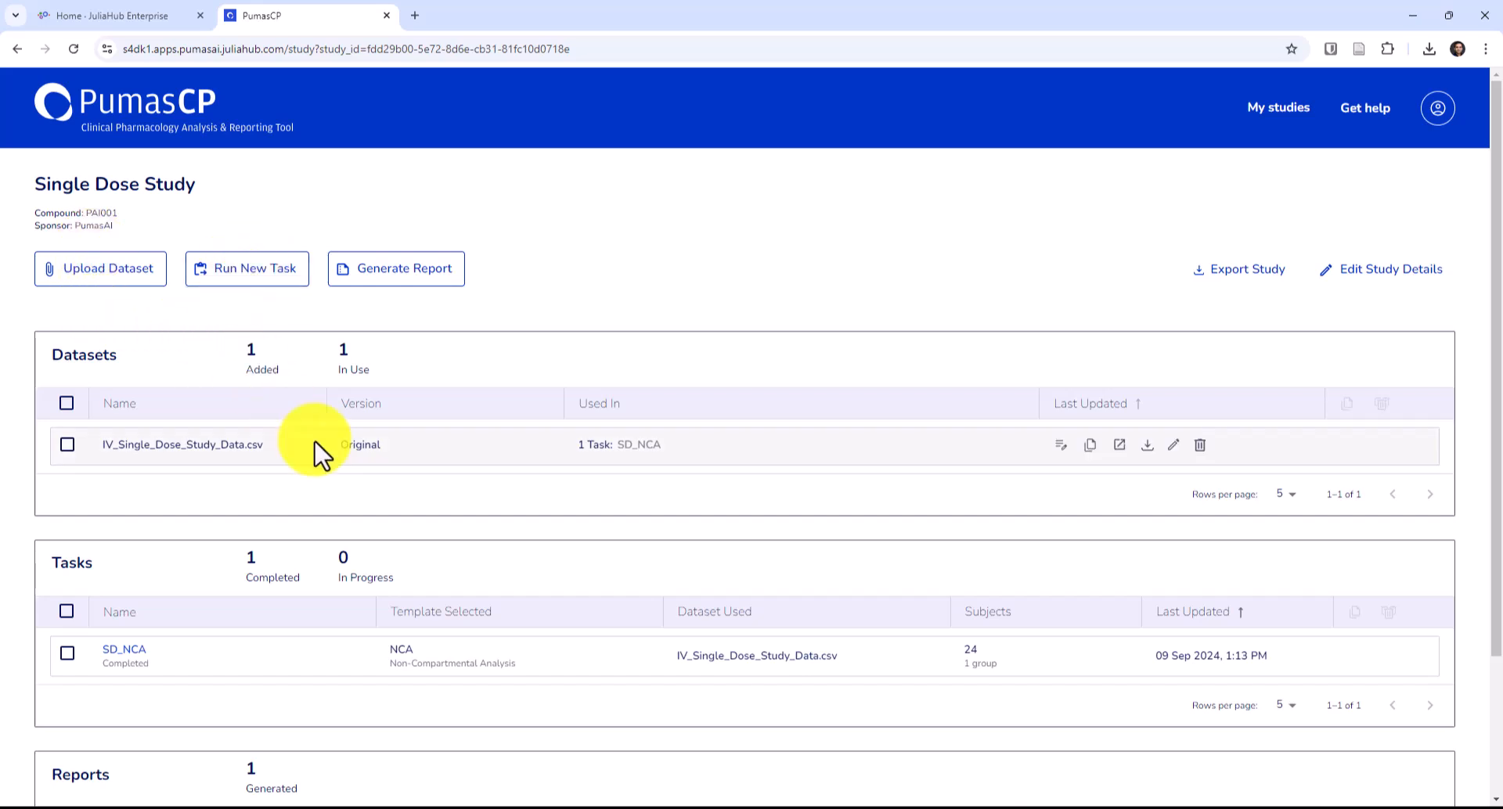
scroll(319, 452, down, 1)
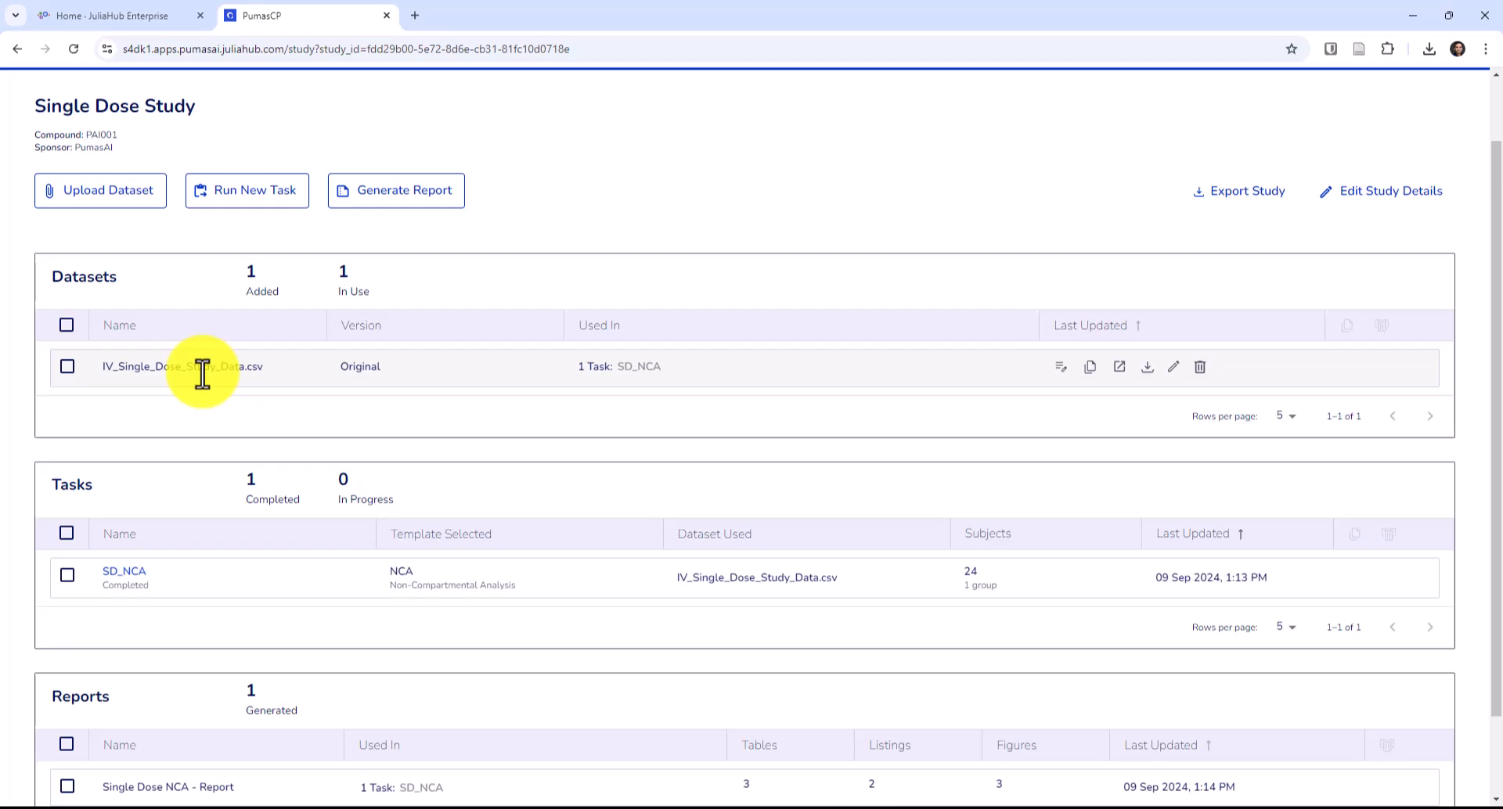
- Preview the IV_Single_Dose_Study_Data.csv dataset, examine its asset details, dimensions and rows, and close the preview
click(1121, 368)
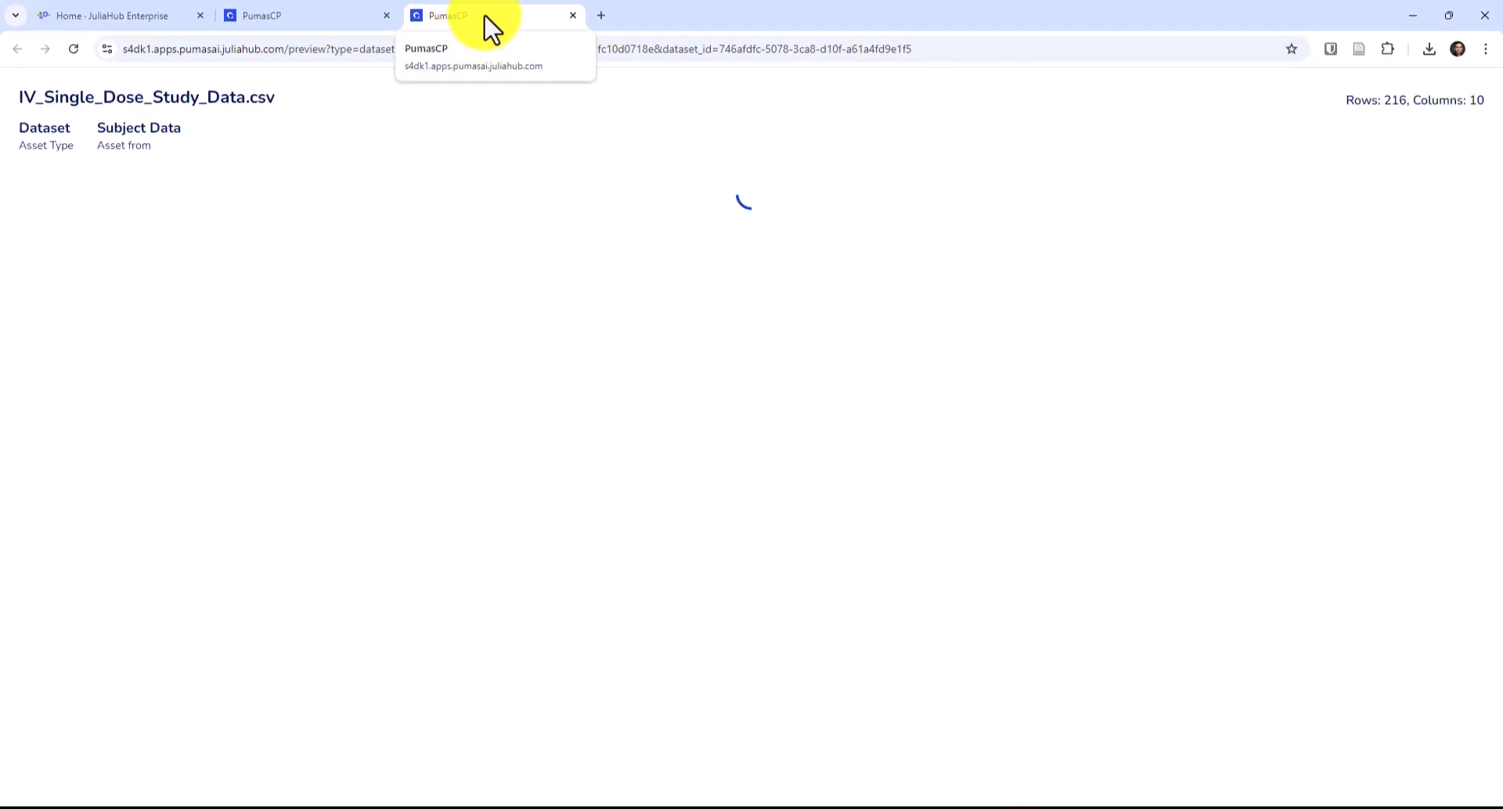
drag(20, 93, 295, 94)
drag(20, 128, 192, 143)
click(190, 143)
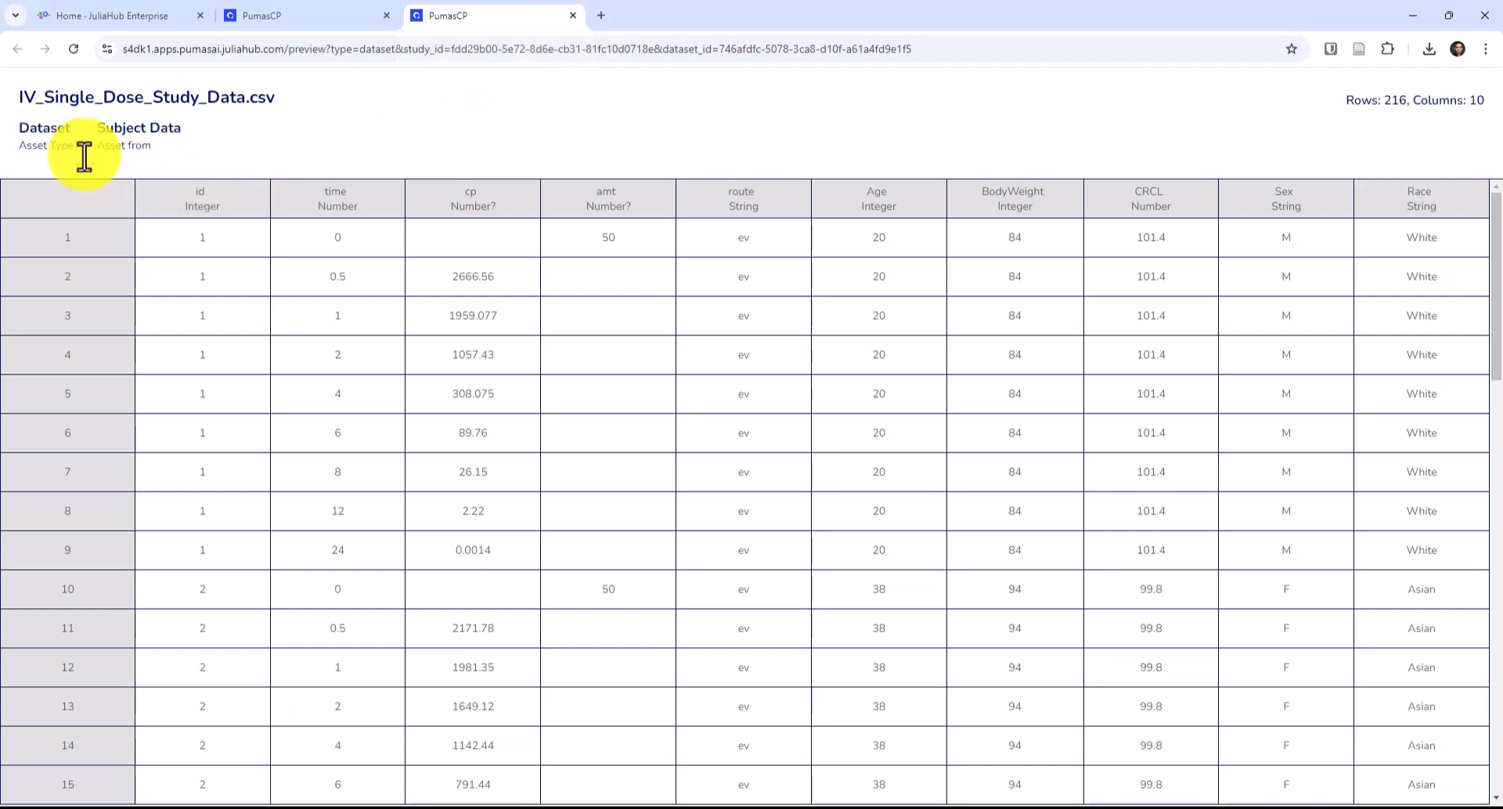
drag(1331, 107, 1426, 110)
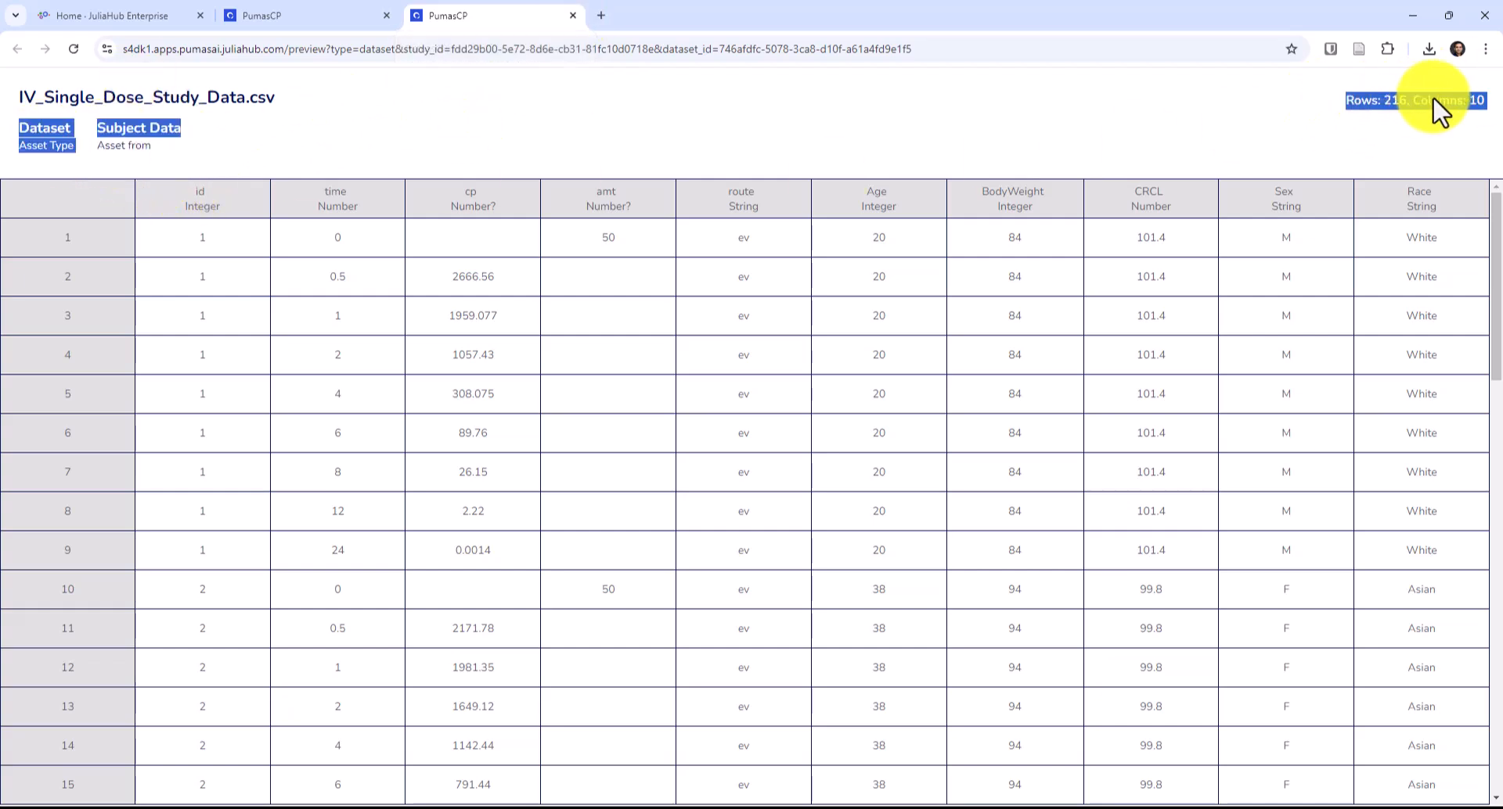
click(1403, 107)
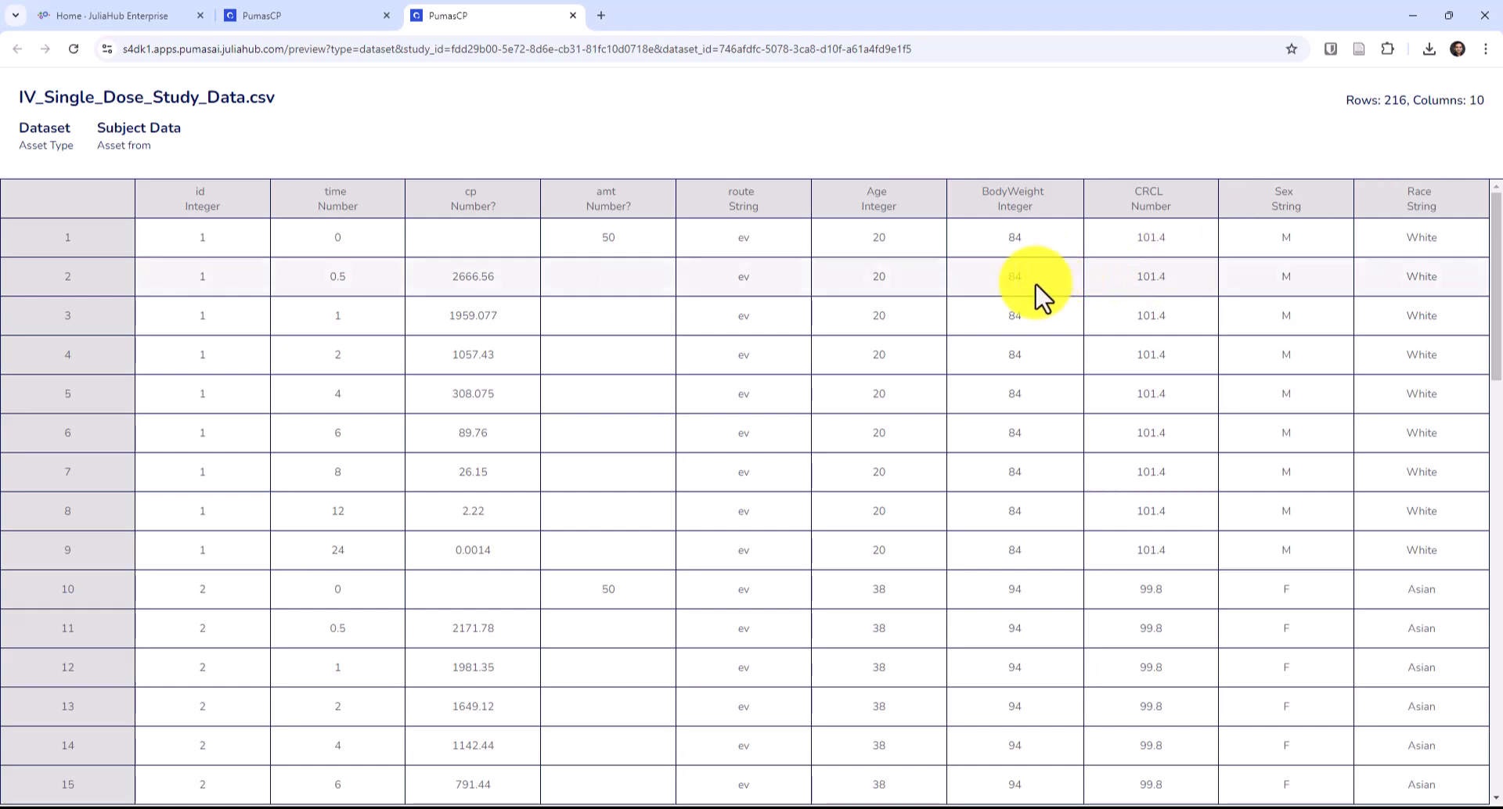
scroll(526, 301, down, 15)
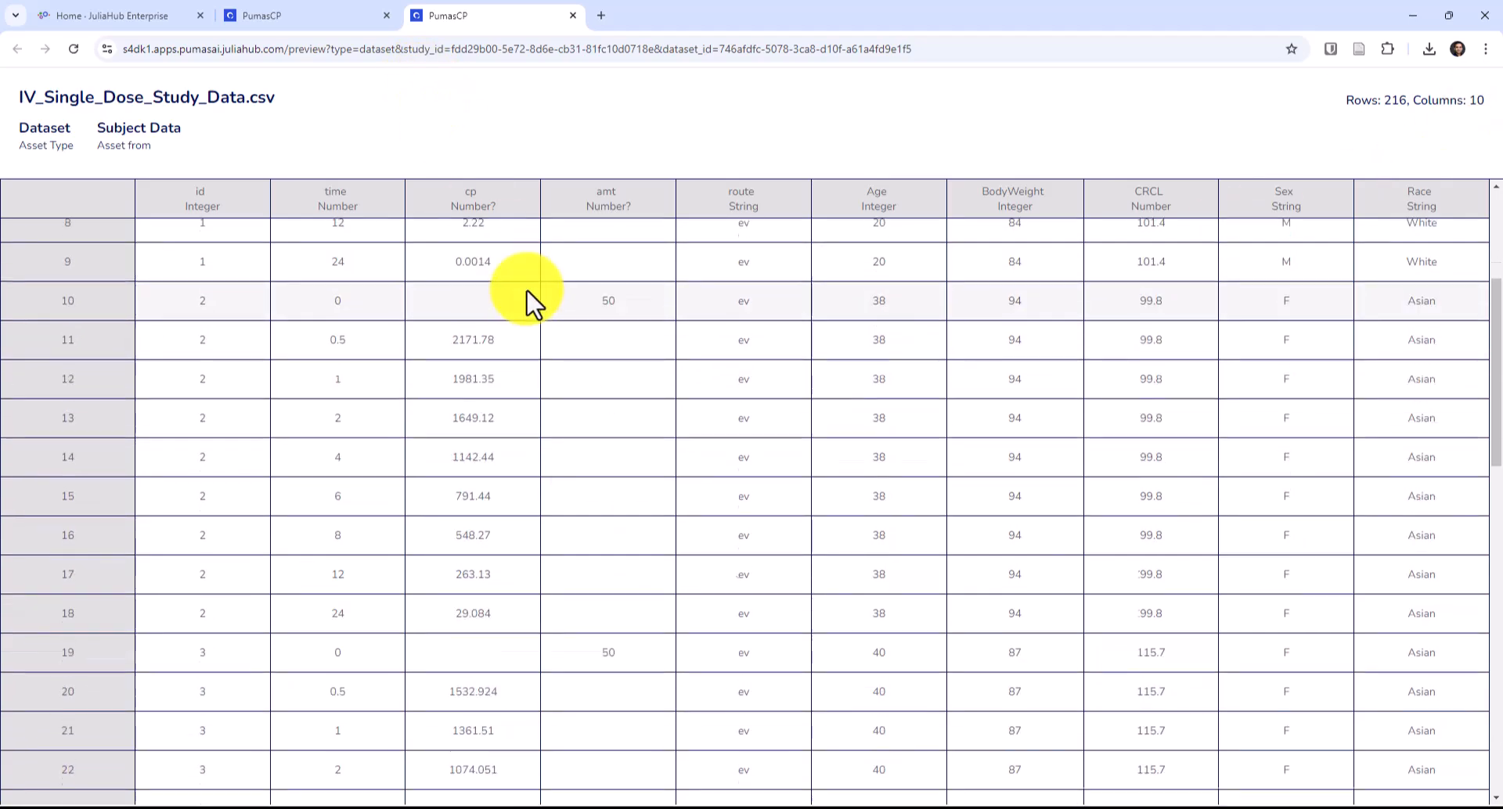
scroll(526, 302, up, 6)
scroll(535, 301, up, 9)
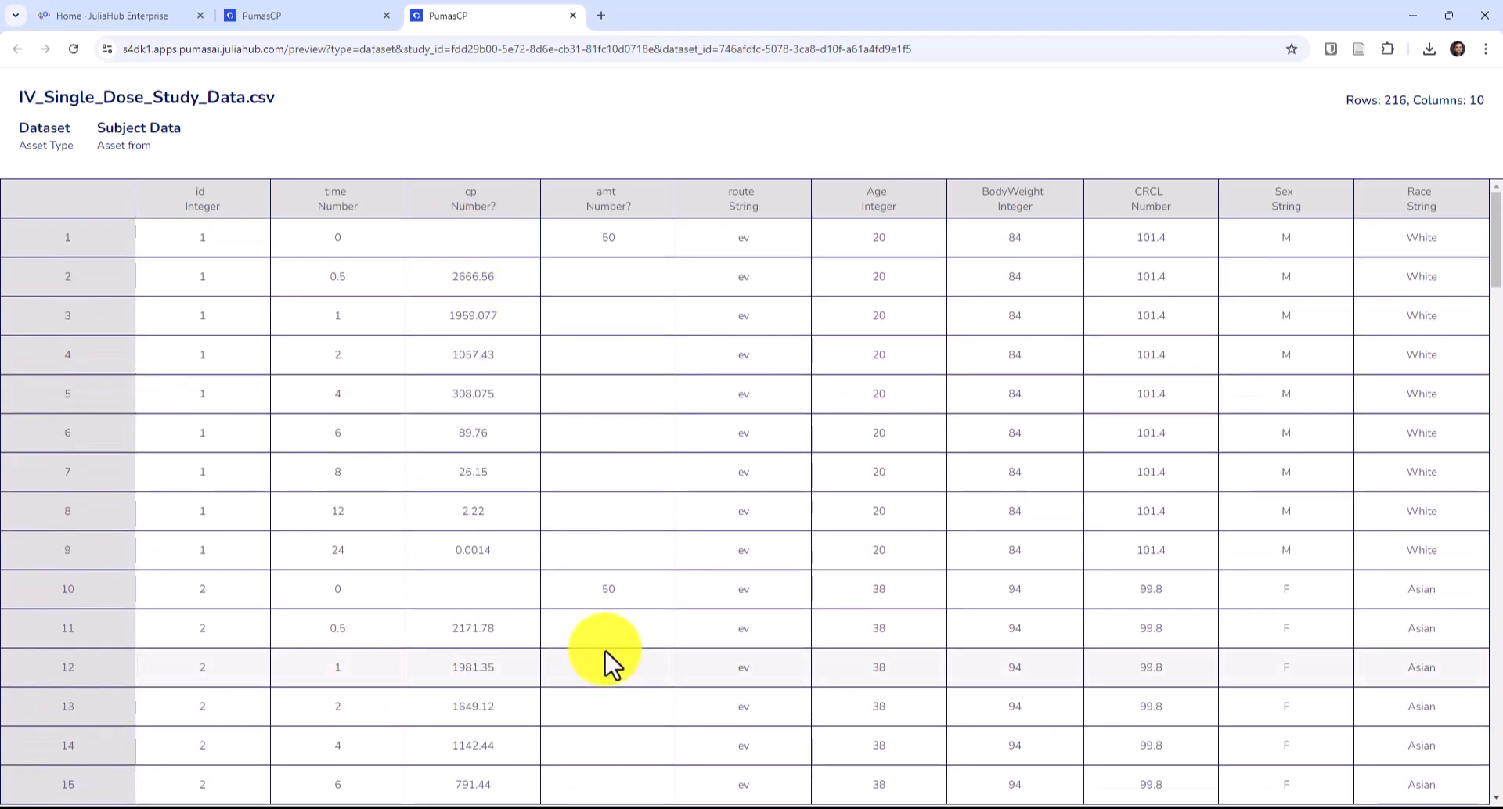
drag(489, 17, 548, 20)
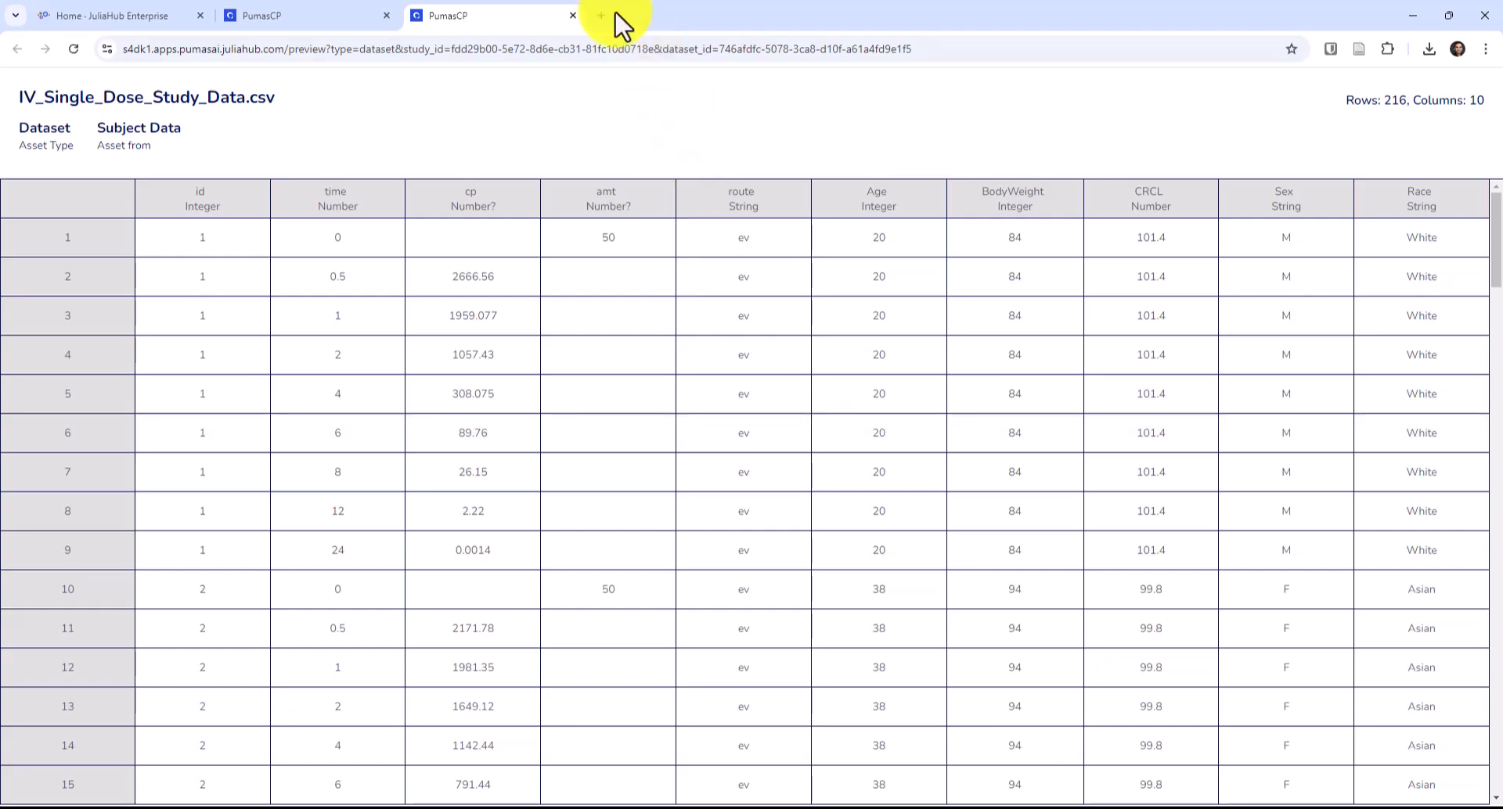
click(572, 16)
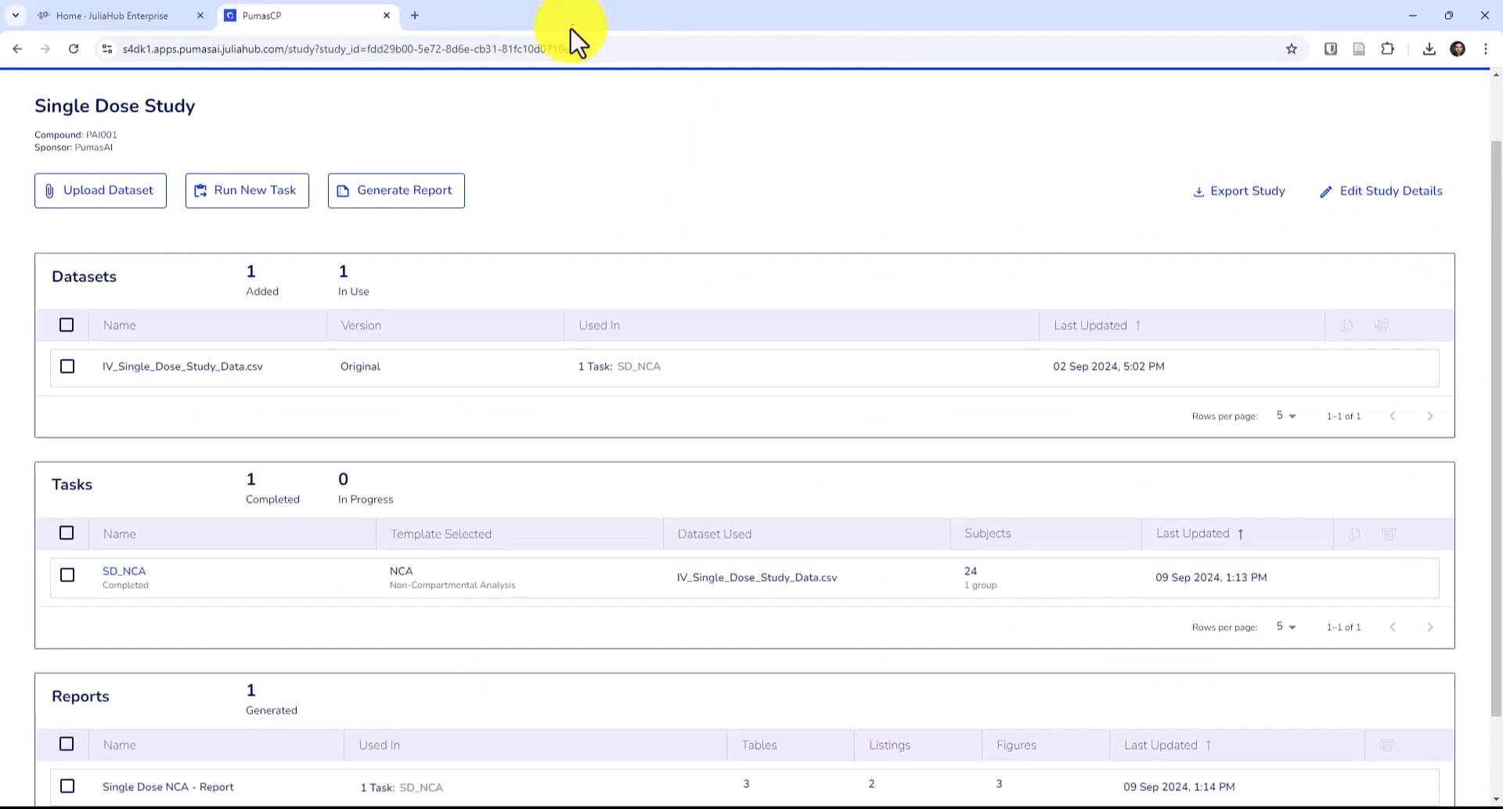
- Review the edit settings of the original dataset, including the option to replace its file, and exit without saving
mouse_move(1141, 382)
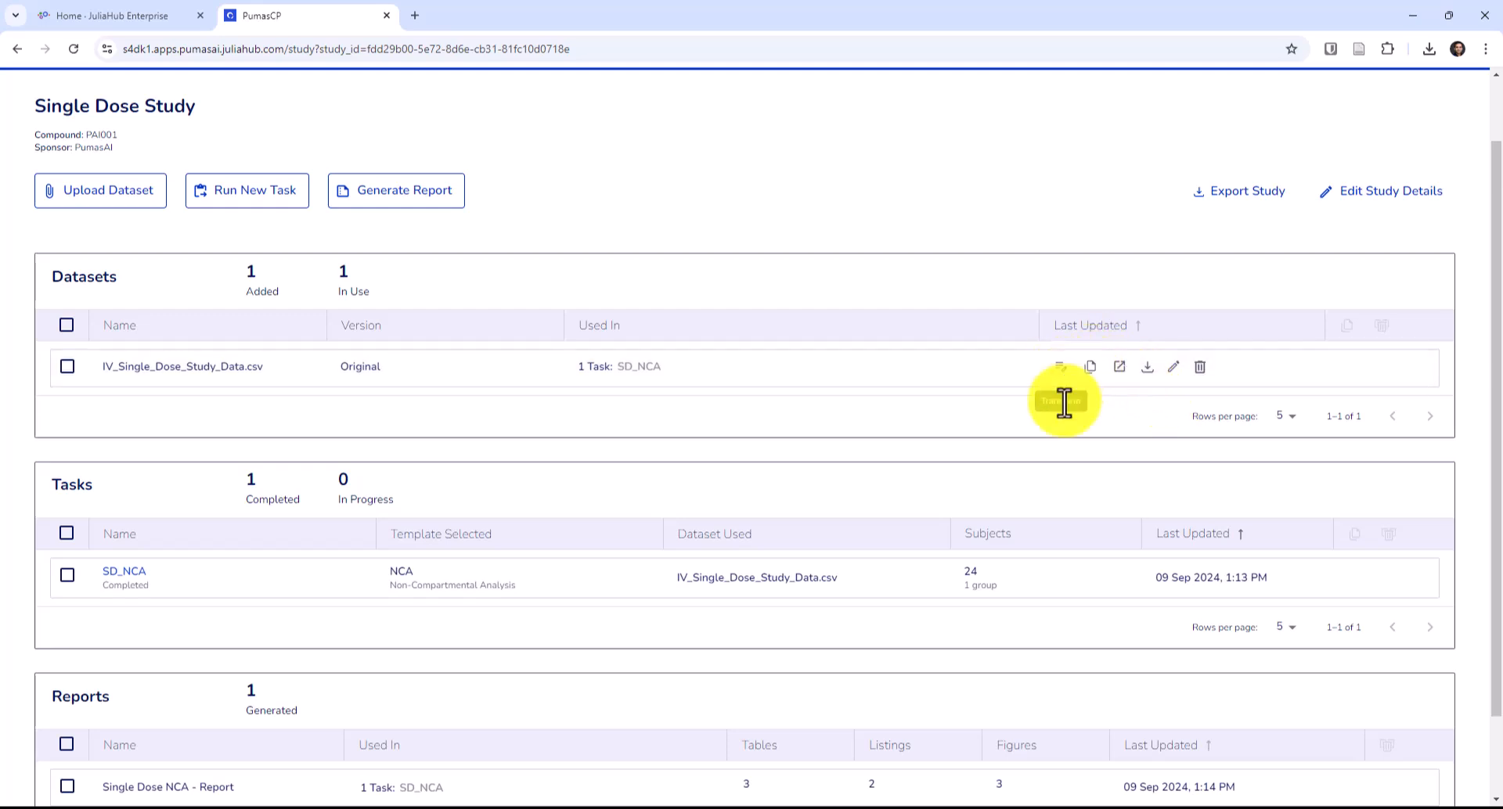
click(1175, 370)
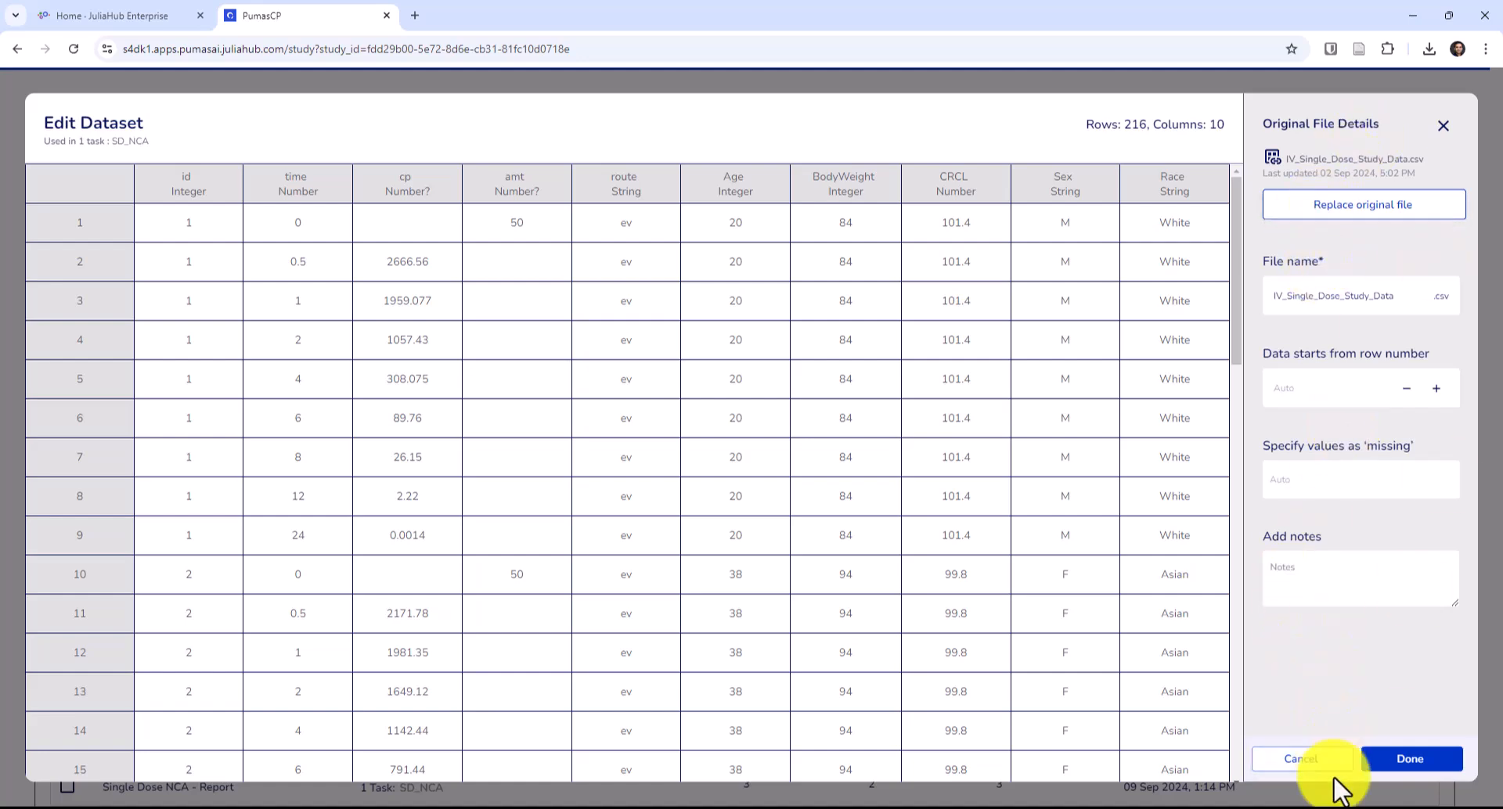
click(1312, 759)
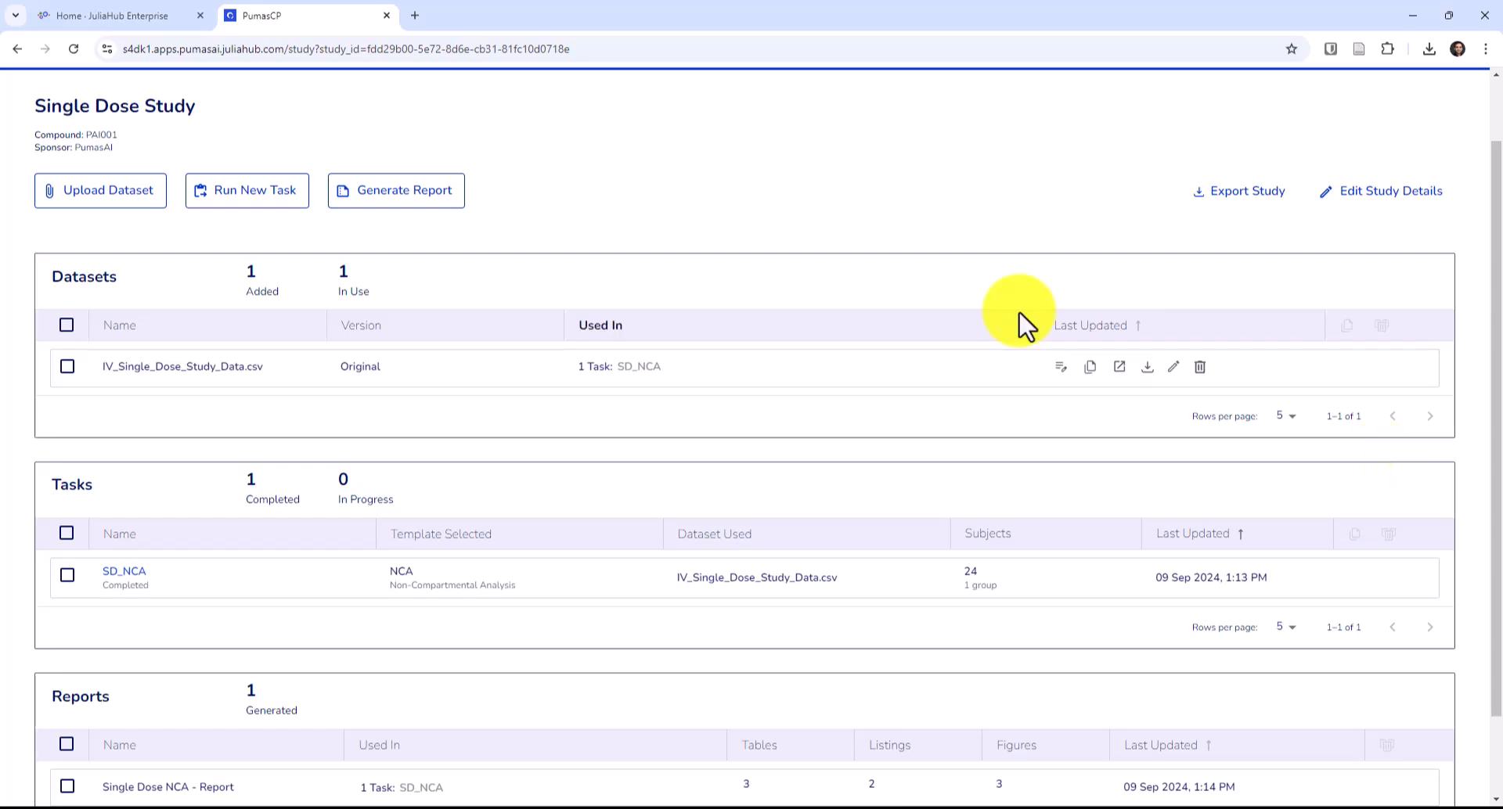
click(1176, 370)
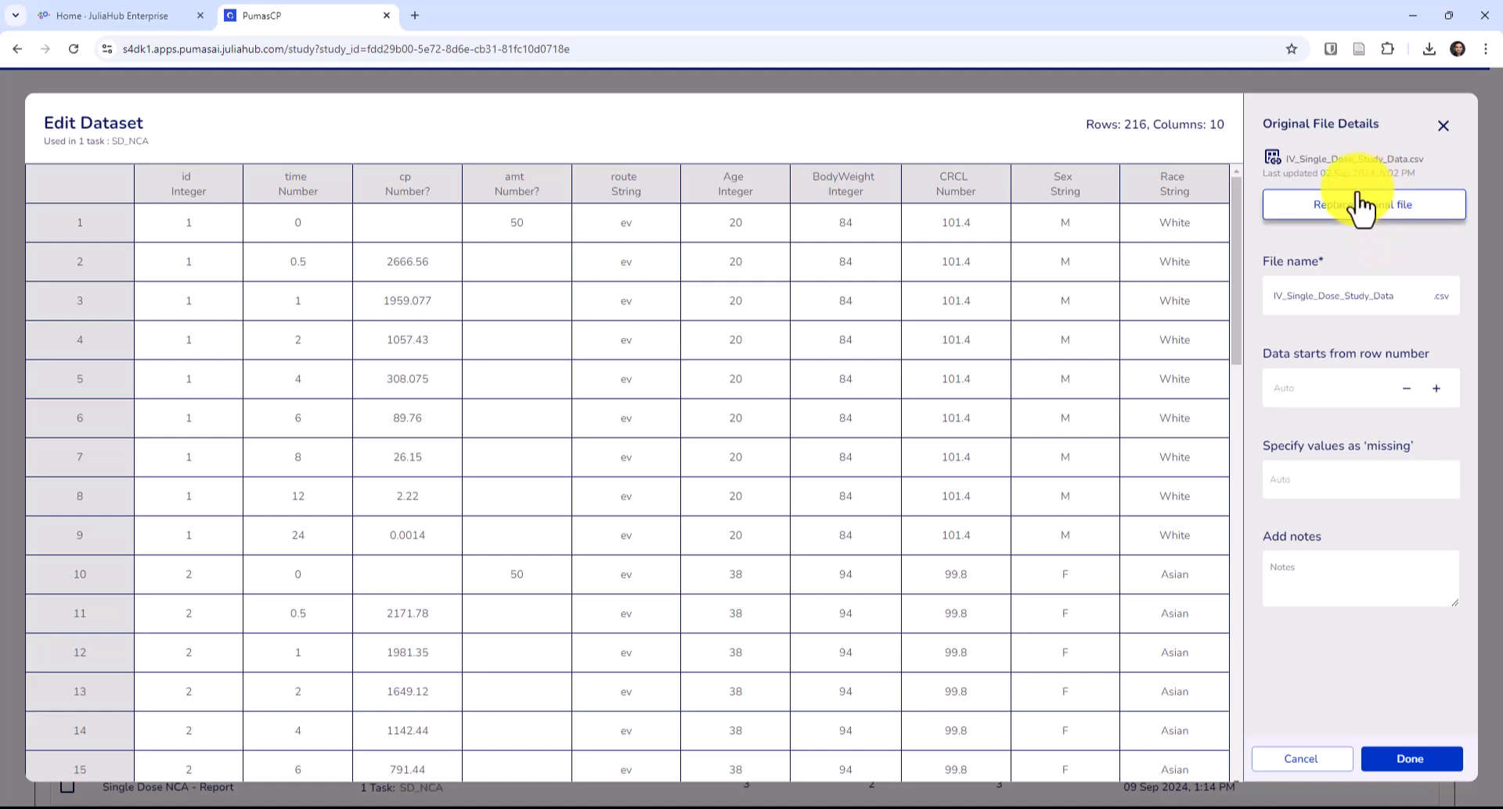
click(1299, 759)
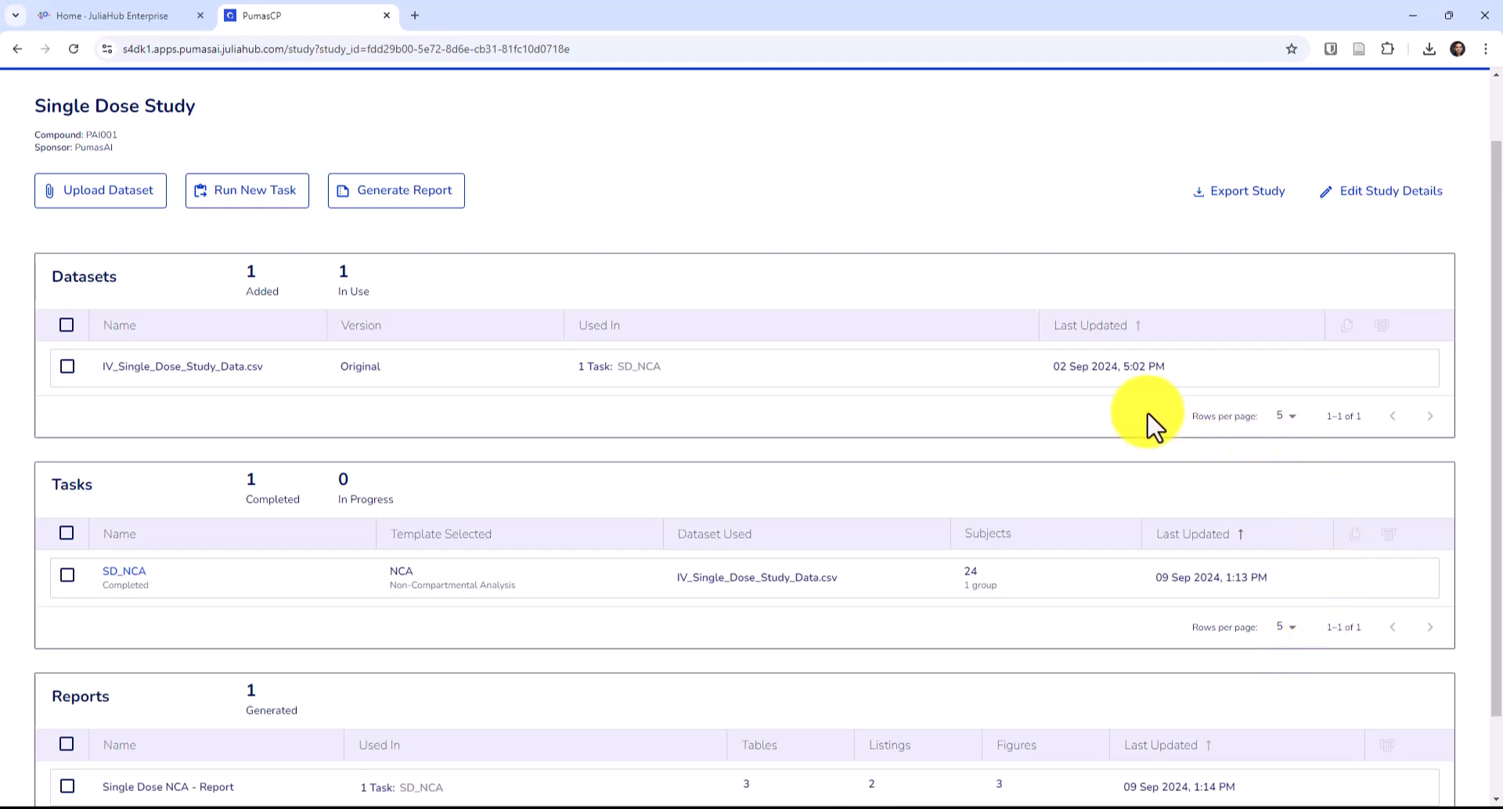
- Check which file formats the original dataset can be downloaded in, and close the dialog without downloading
mouse_move(1174, 392)
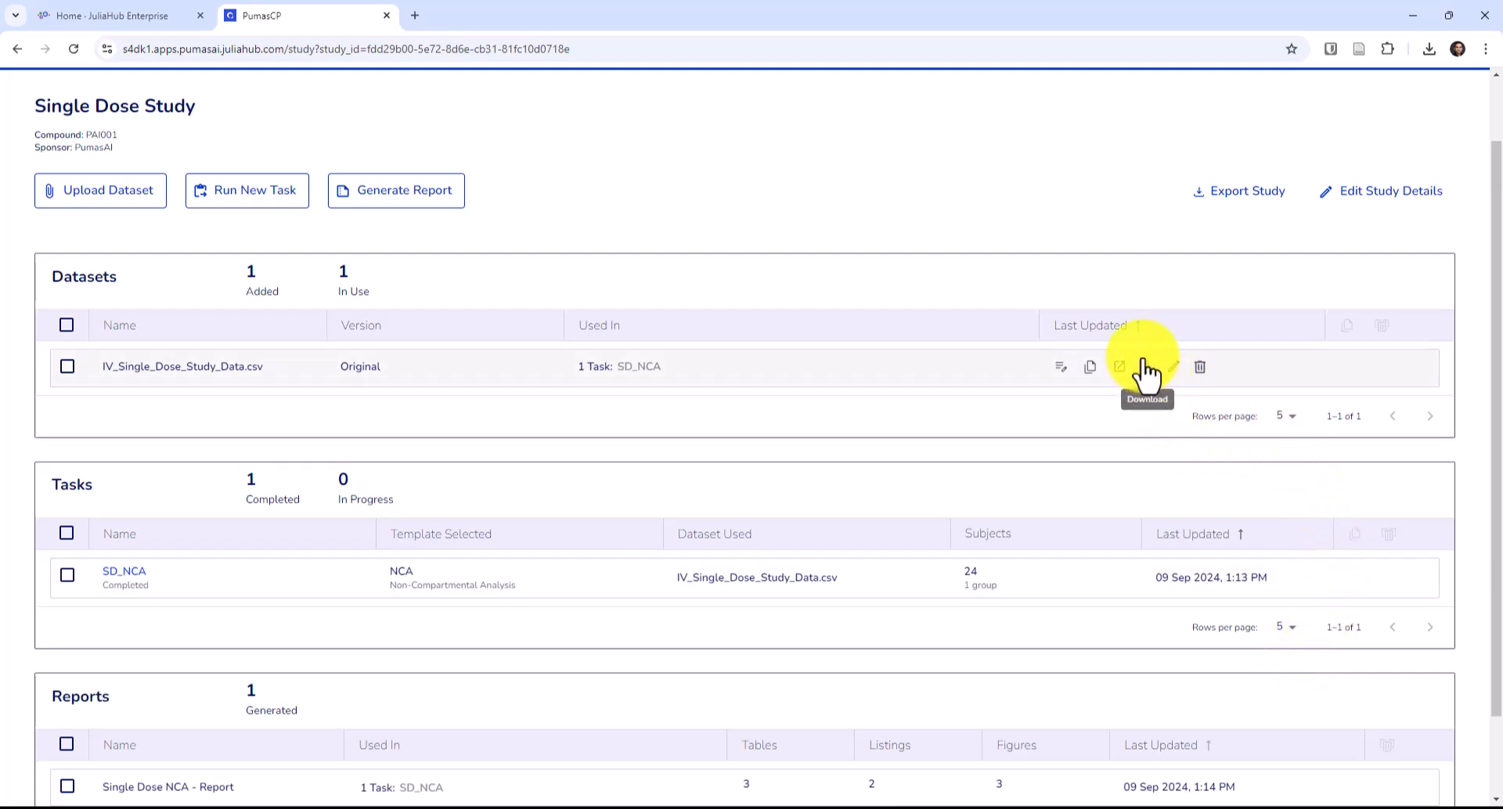
click(1146, 369)
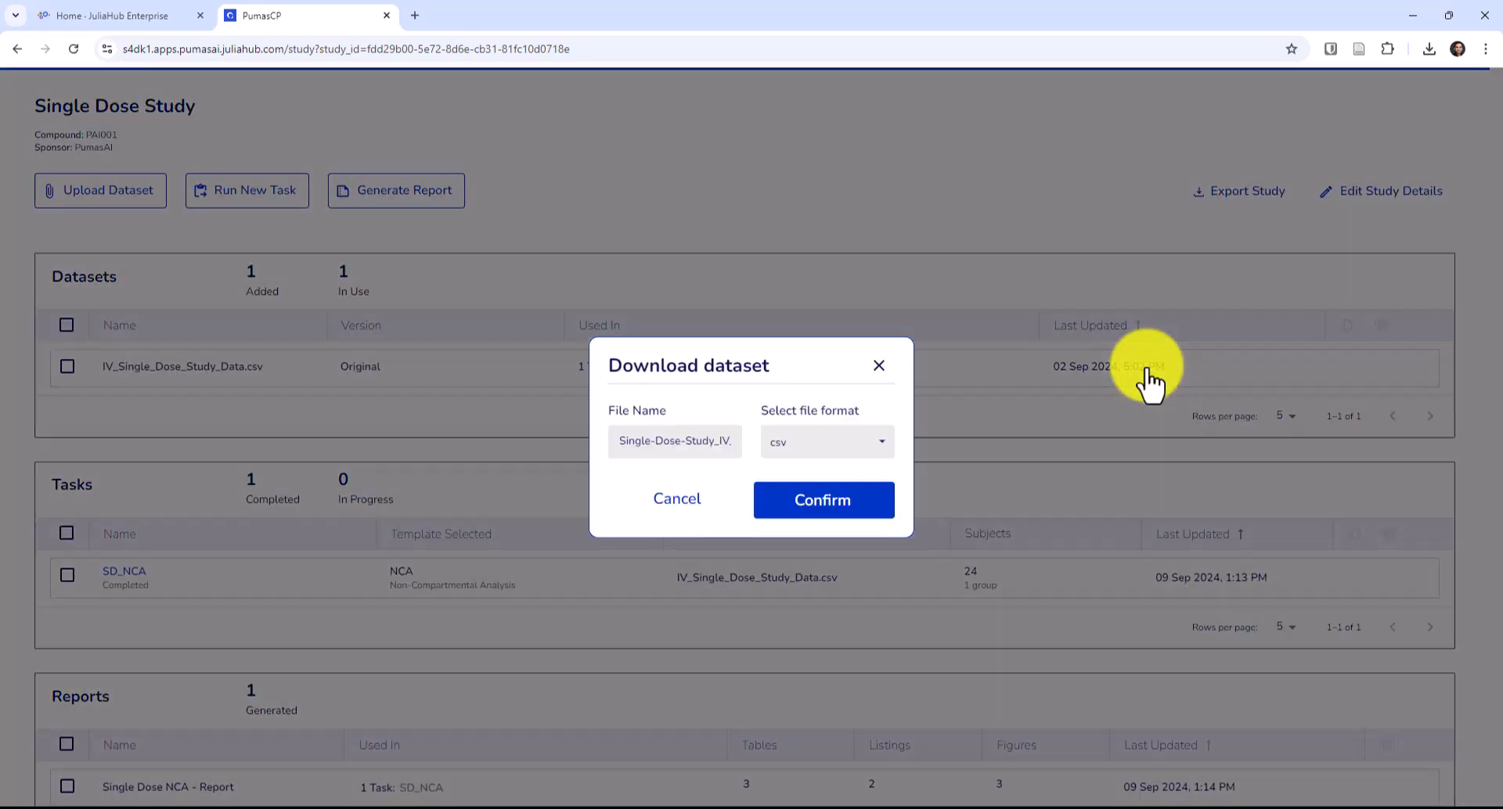
click(798, 450)
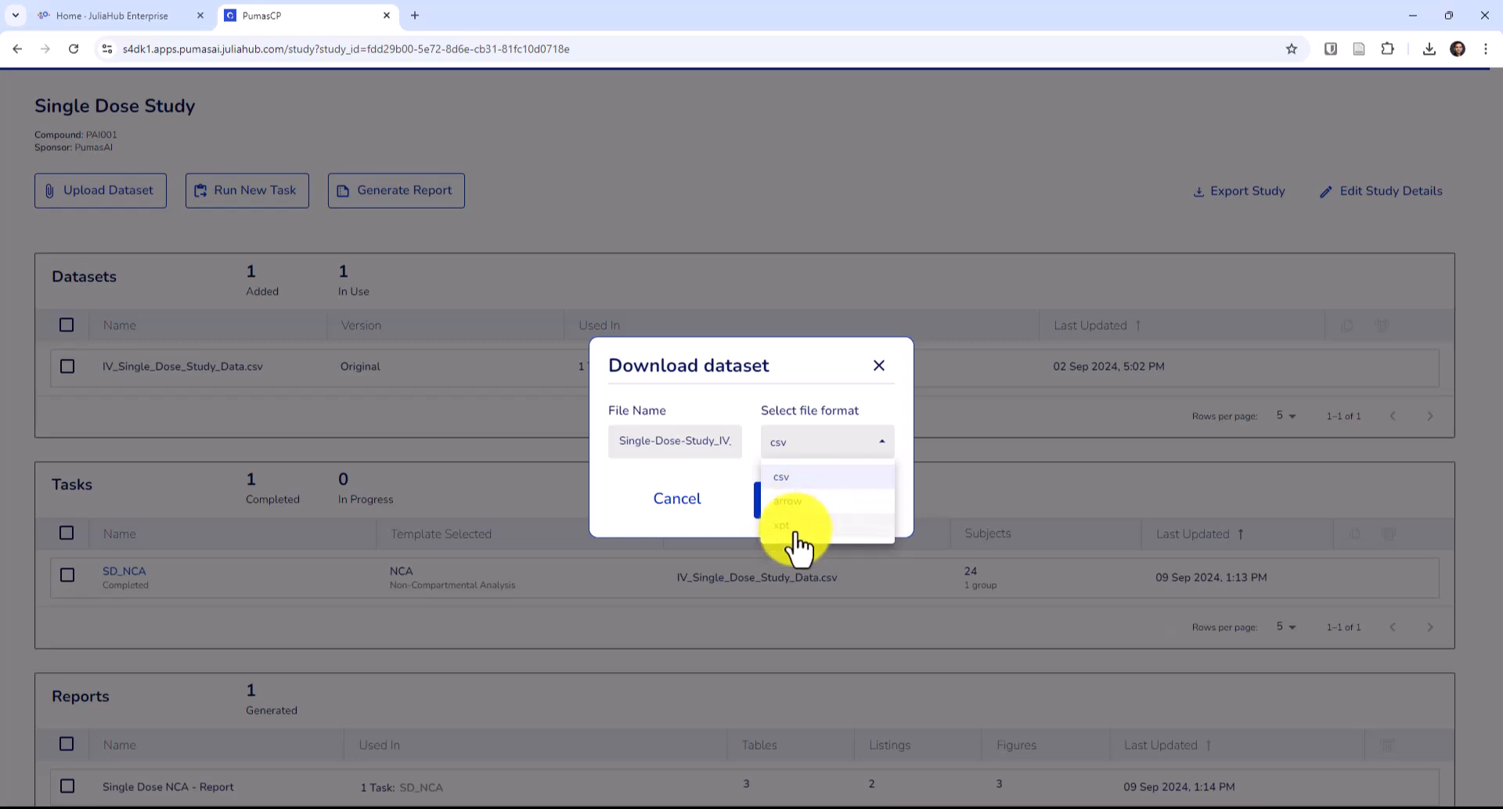
click(708, 481)
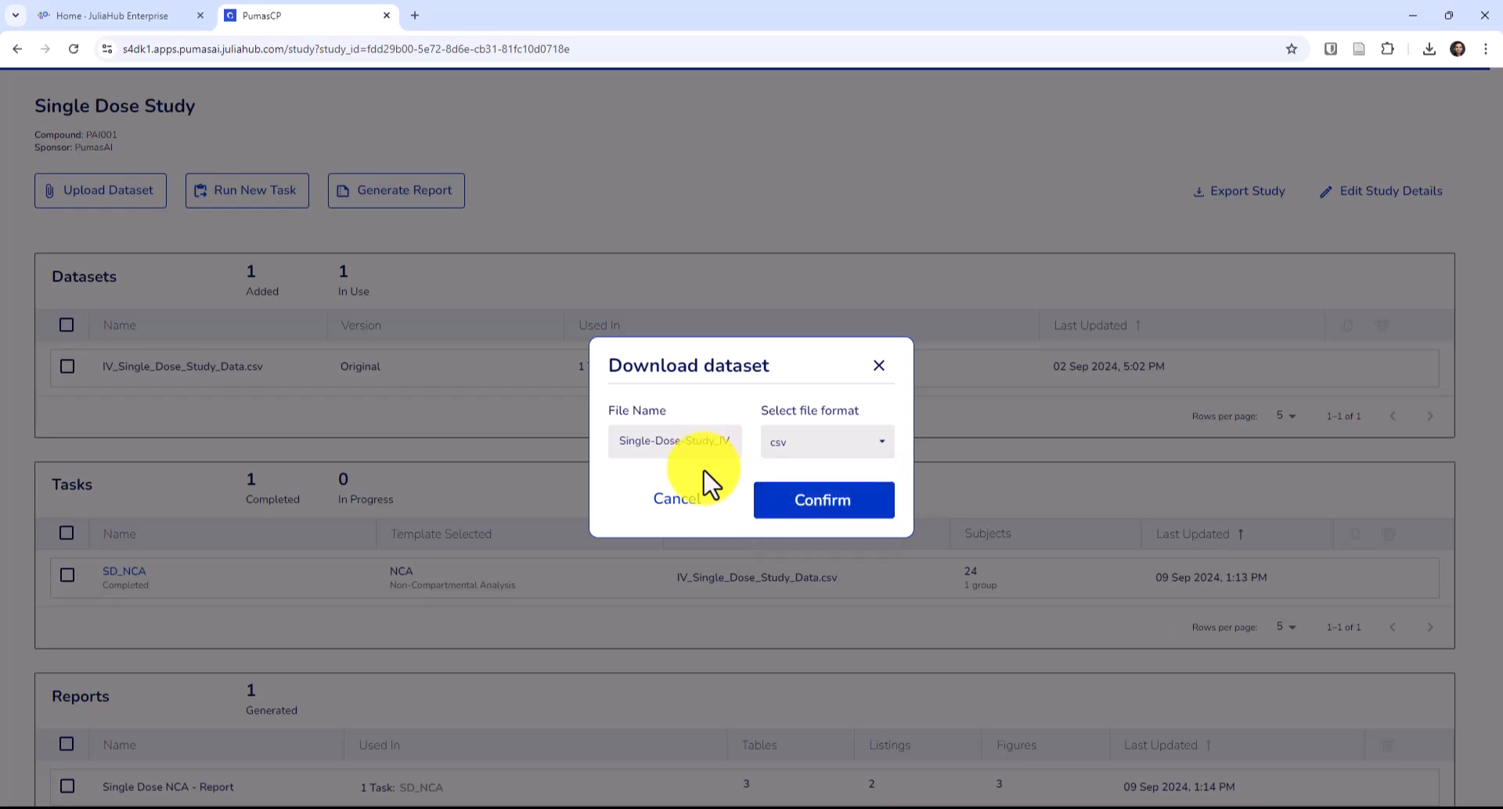
click(878, 366)
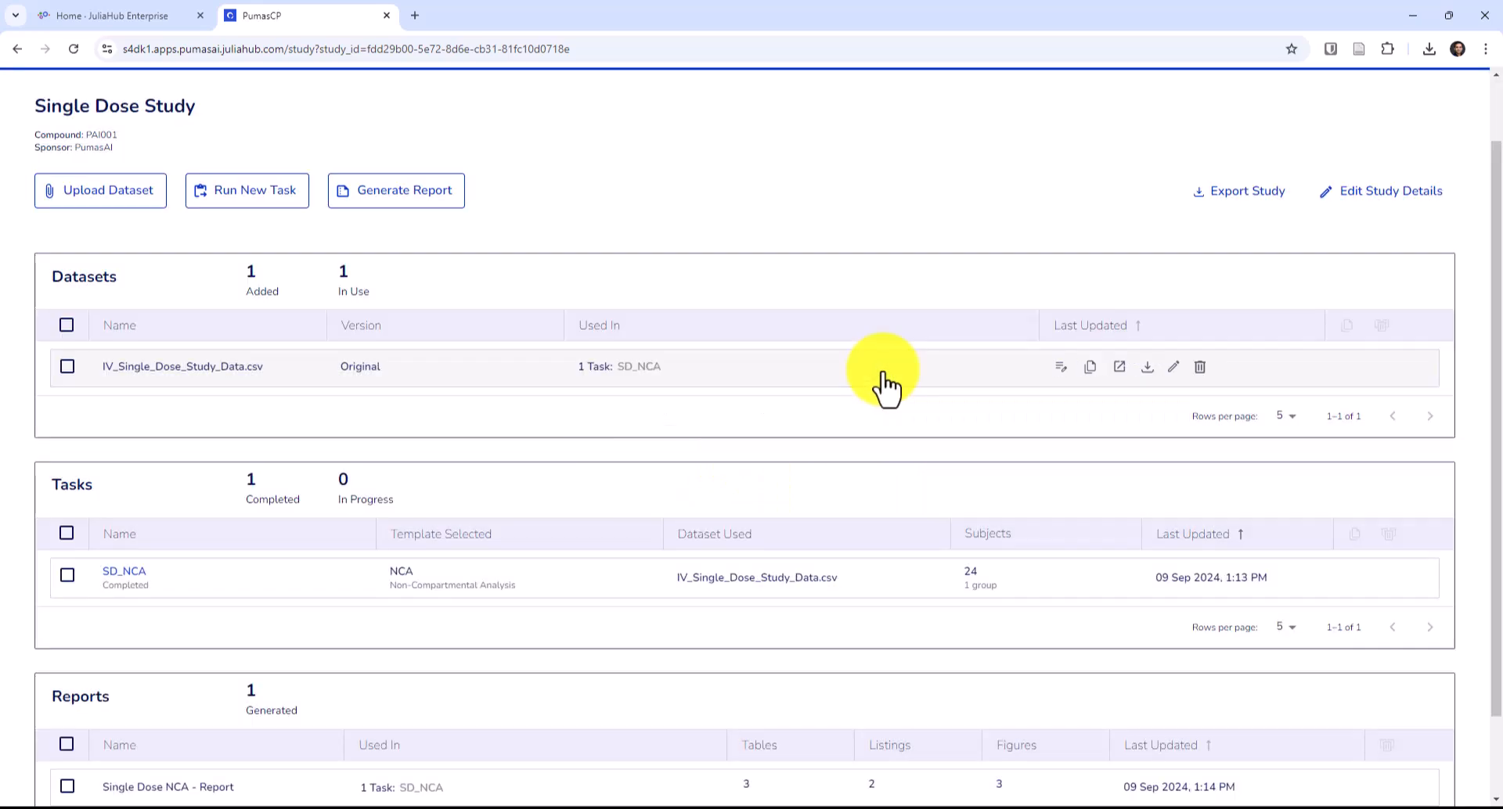
- Create a transformed copy of IV_Single_Dose_Study_Data.csv with the cp column renamed to conc, and save it
click(1059, 367)
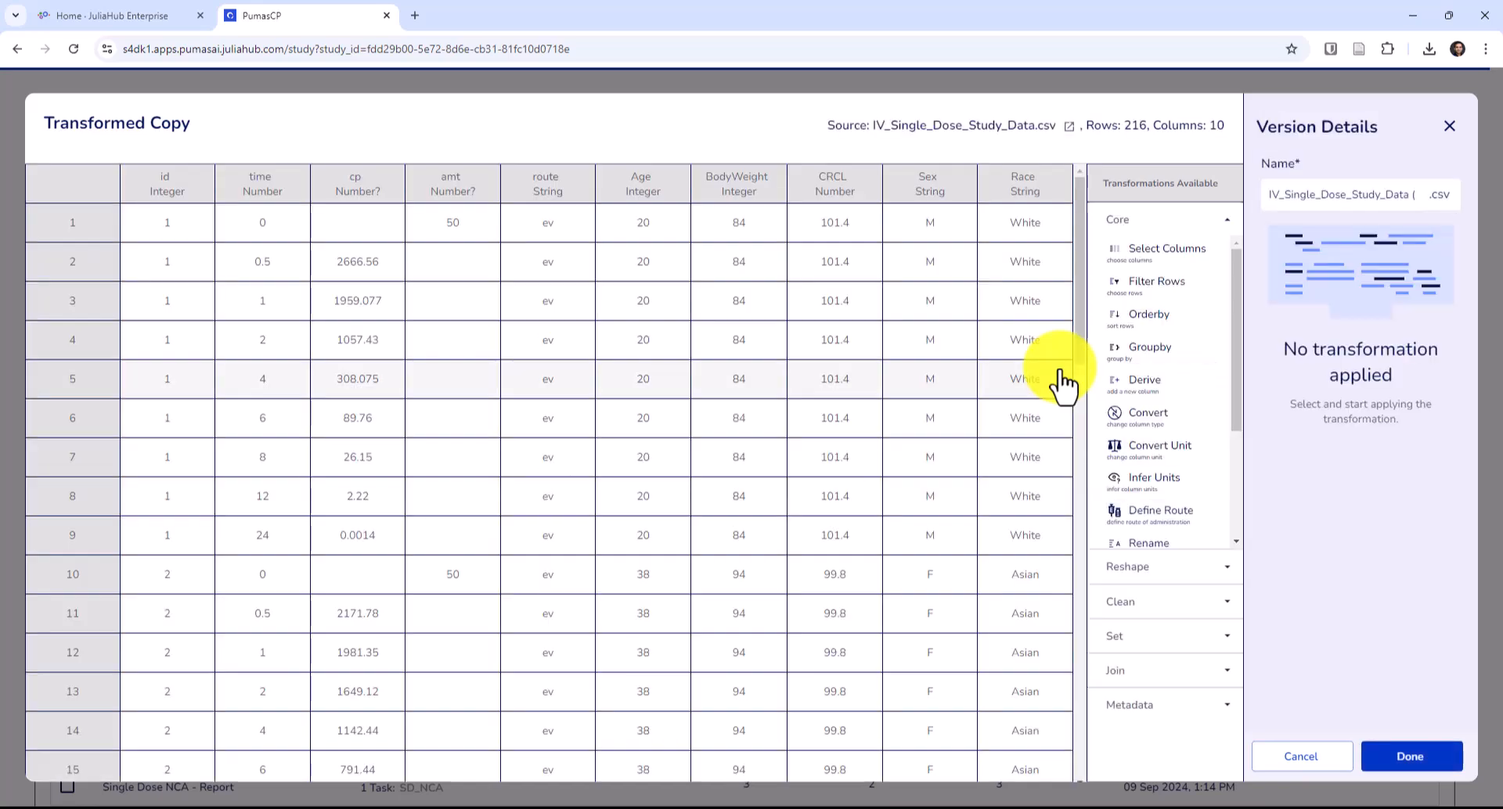
click(1229, 220)
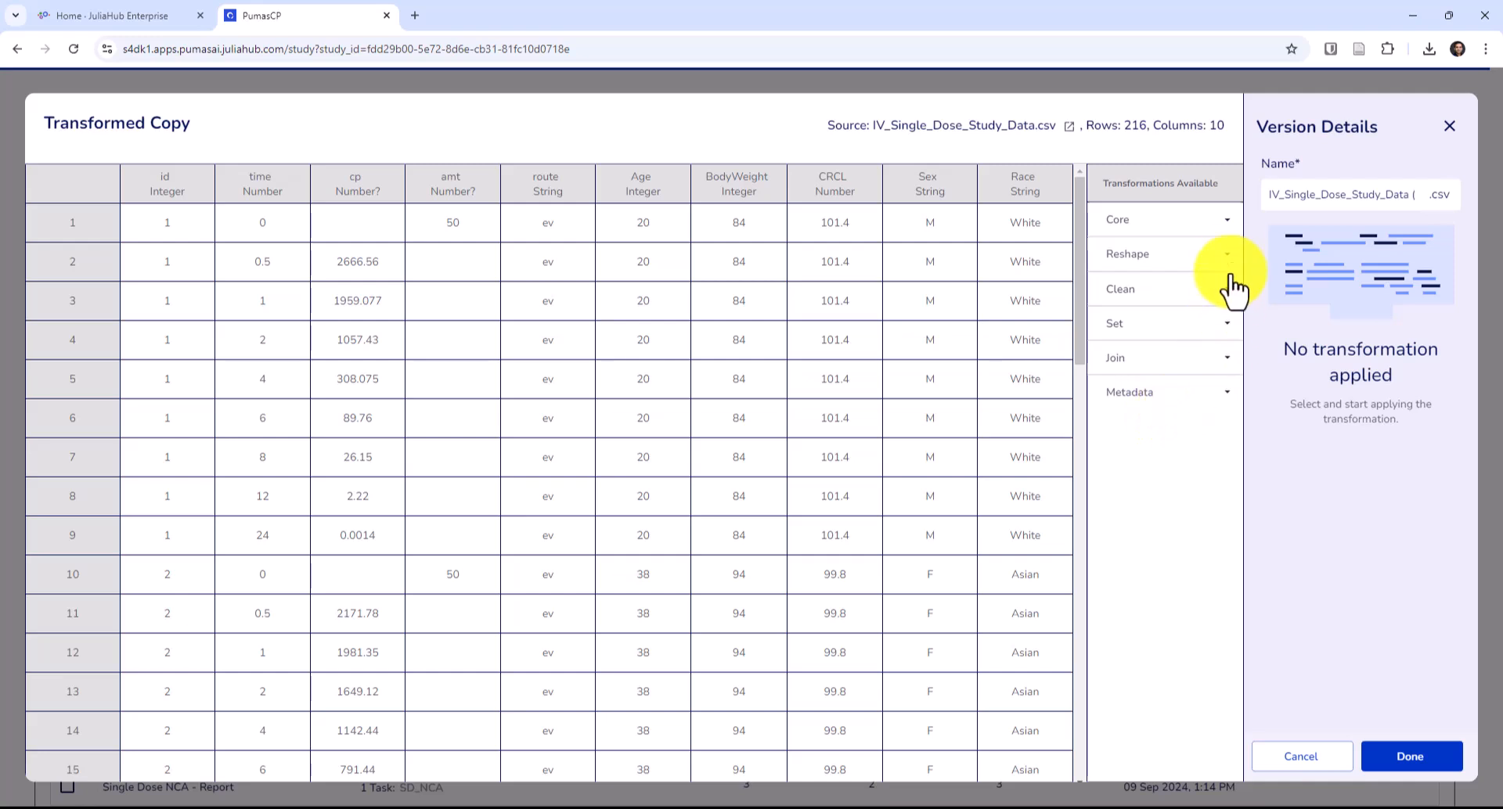
click(1222, 221)
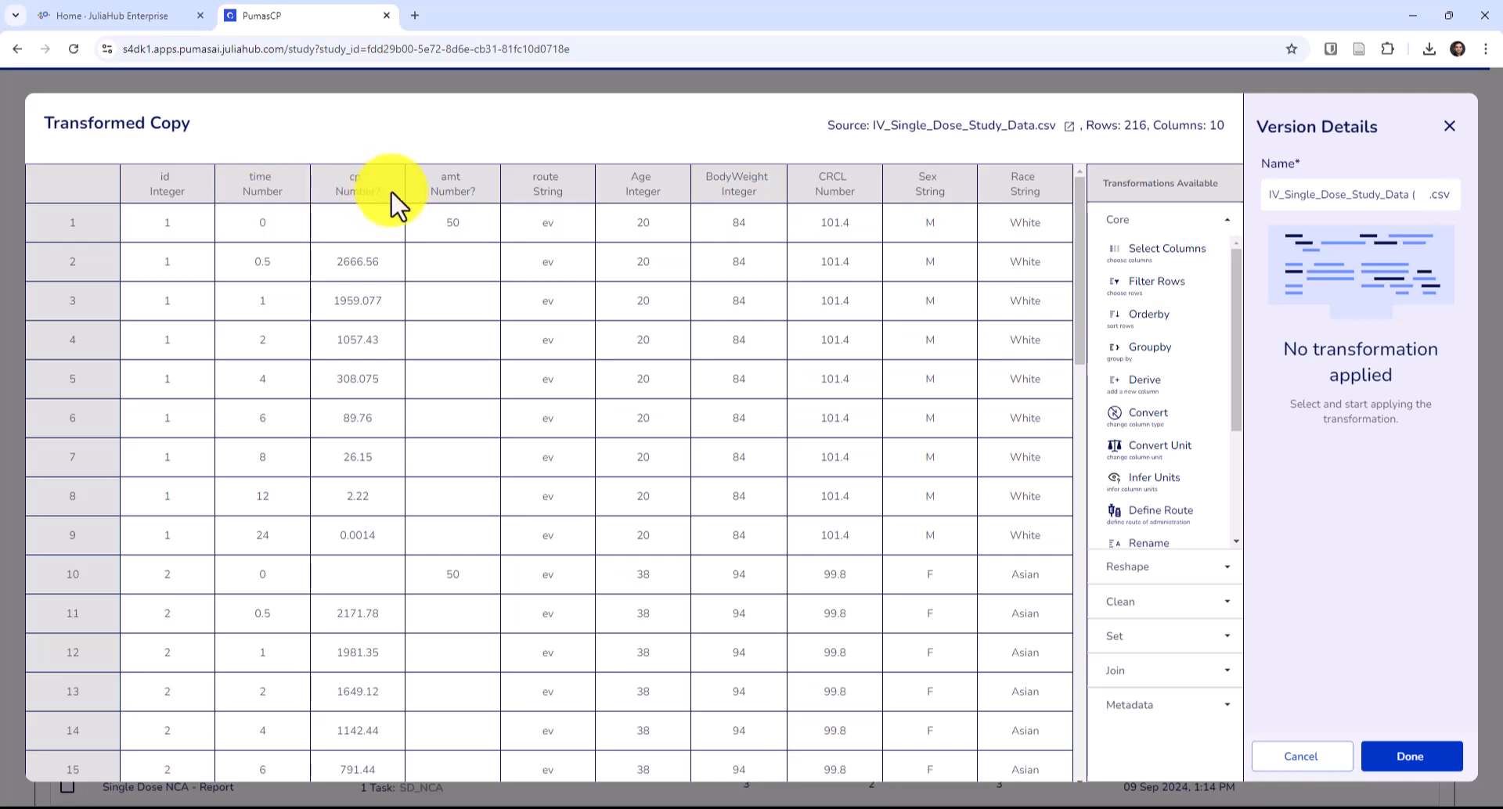
scroll(1174, 466, down, 2)
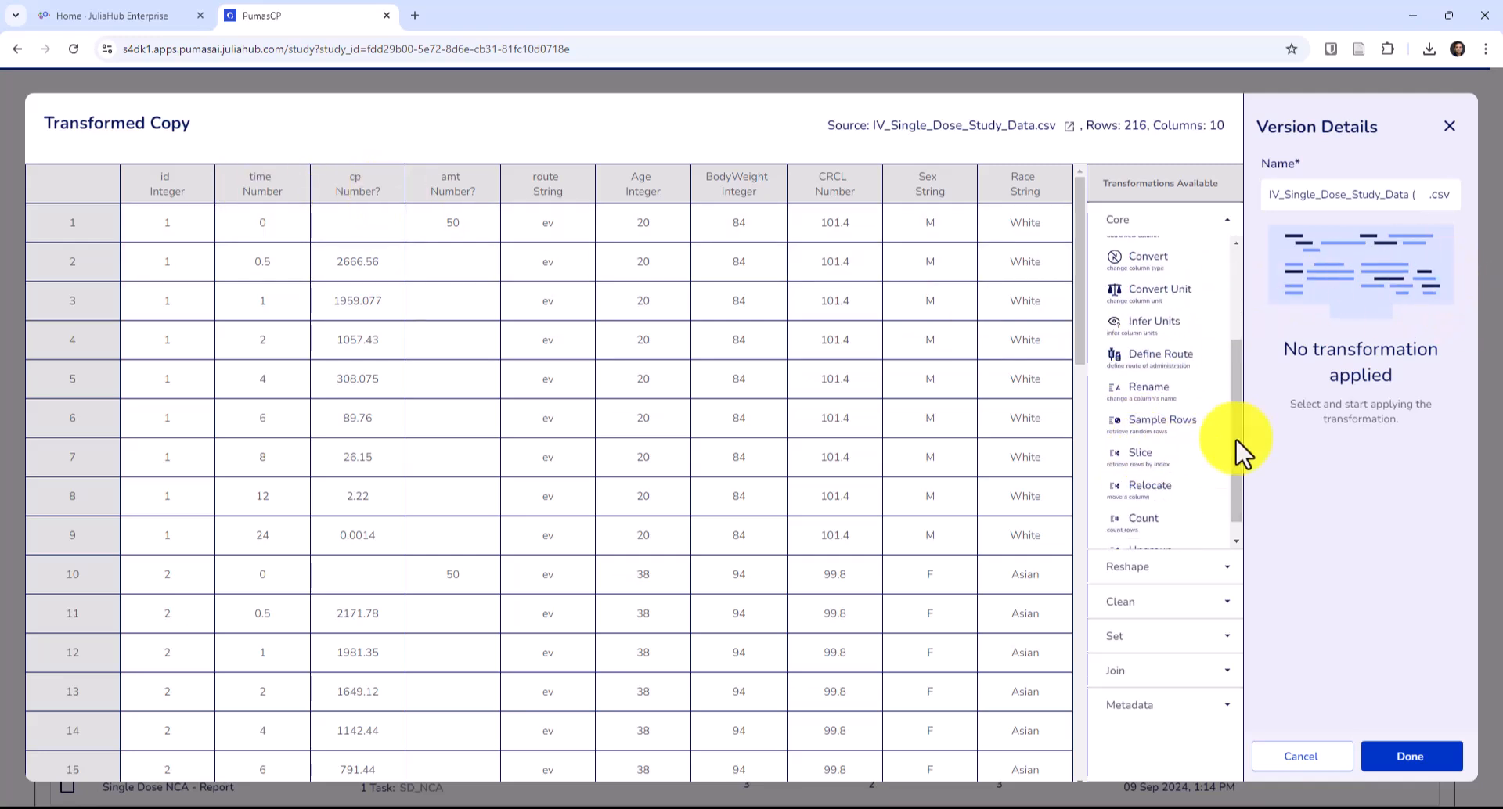
click(1149, 389)
click(1340, 291)
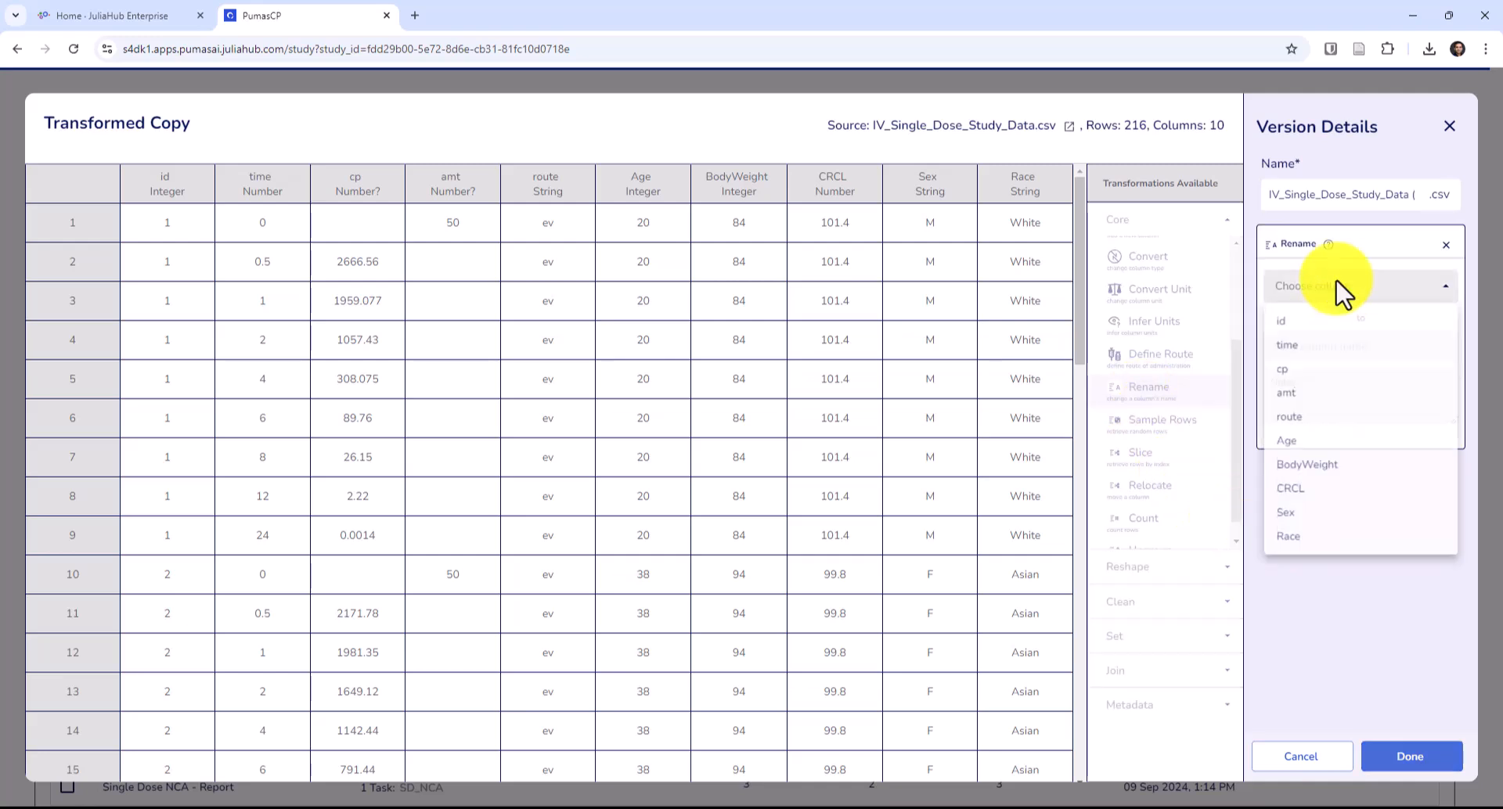
click(1285, 368)
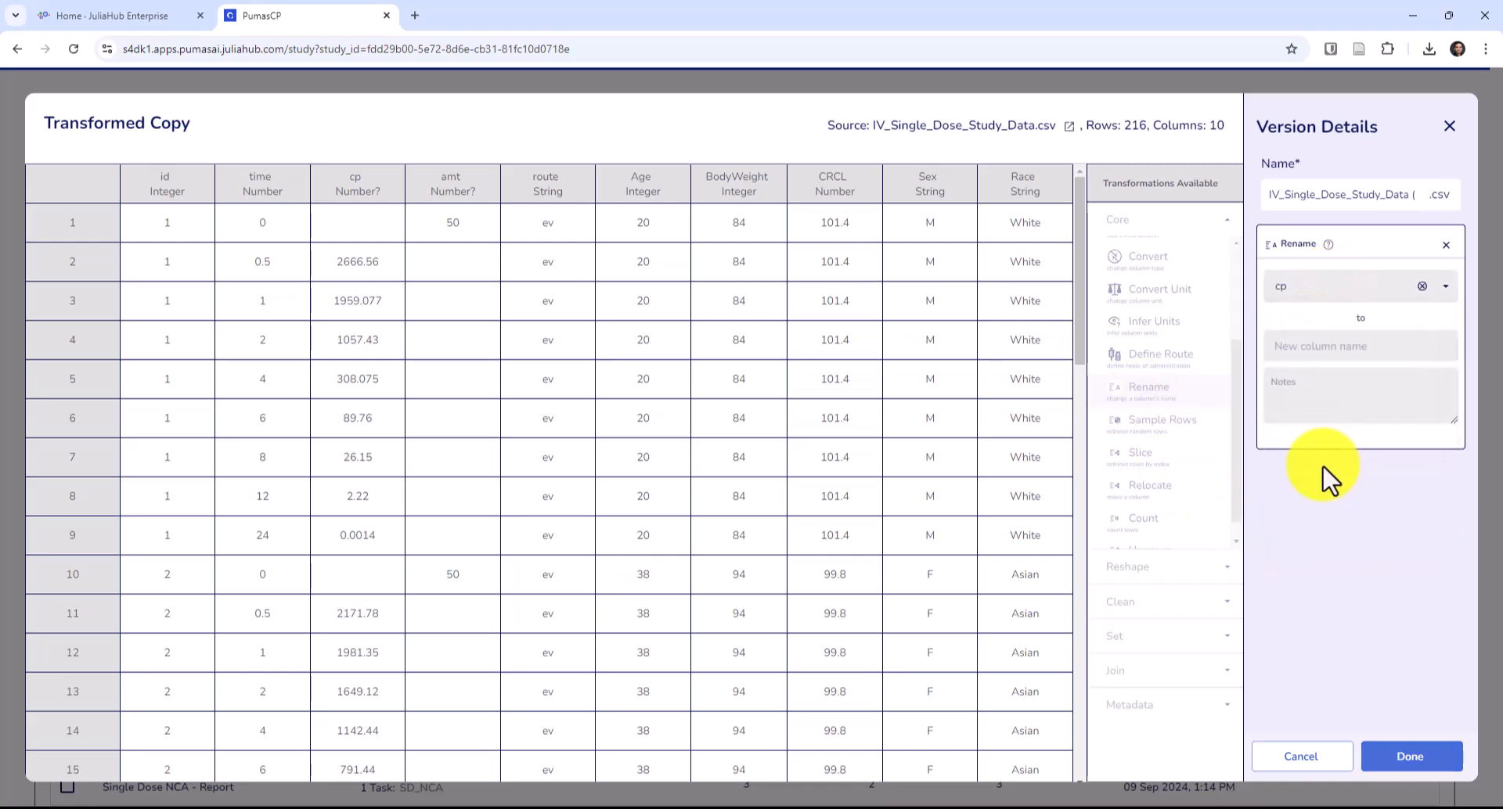
click(1327, 353)
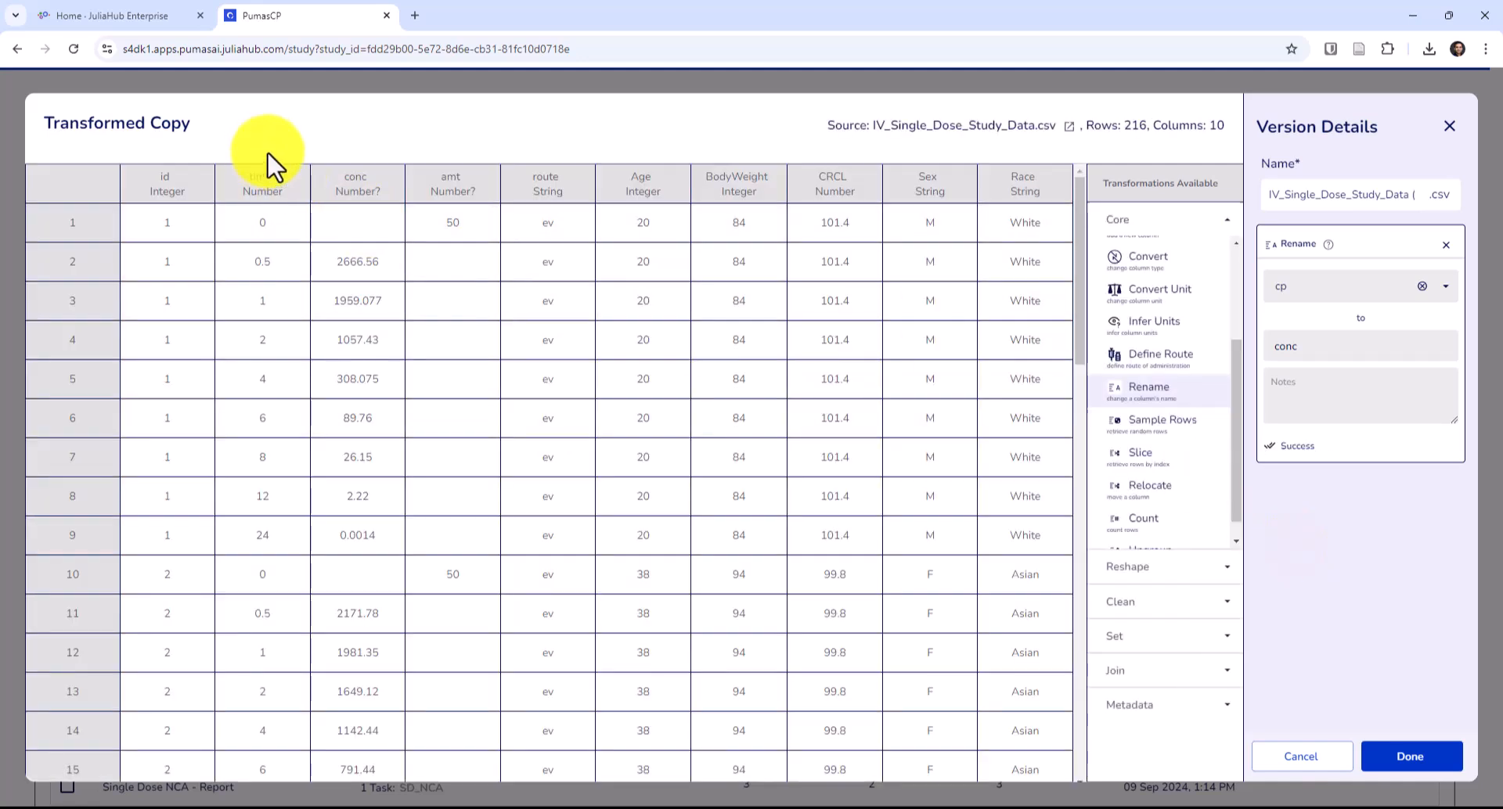
click(1415, 753)
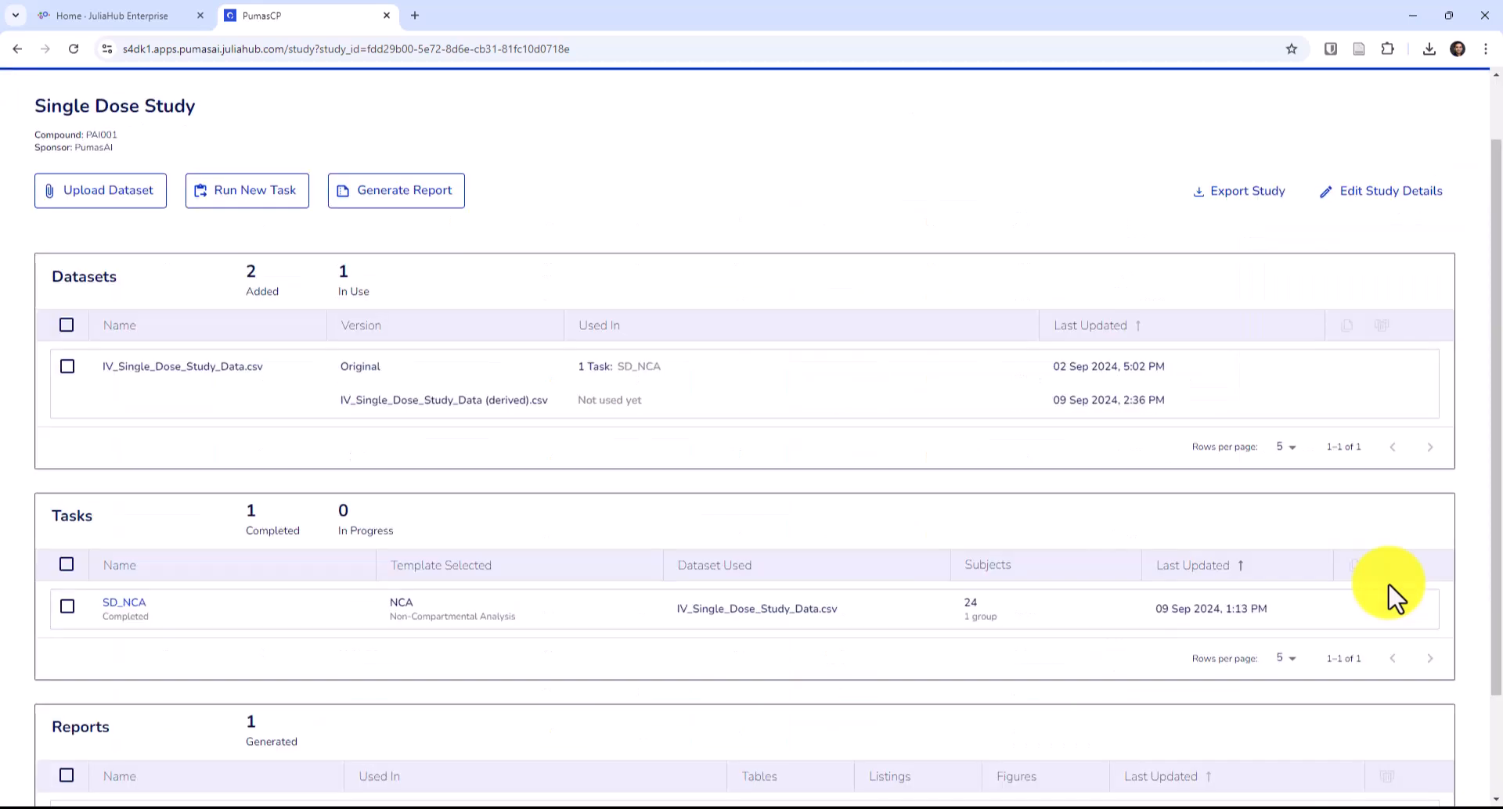
- Examine the derived dataset version's entry and the original file's edit details, leaving the original unedited
mouse_move(333, 404)
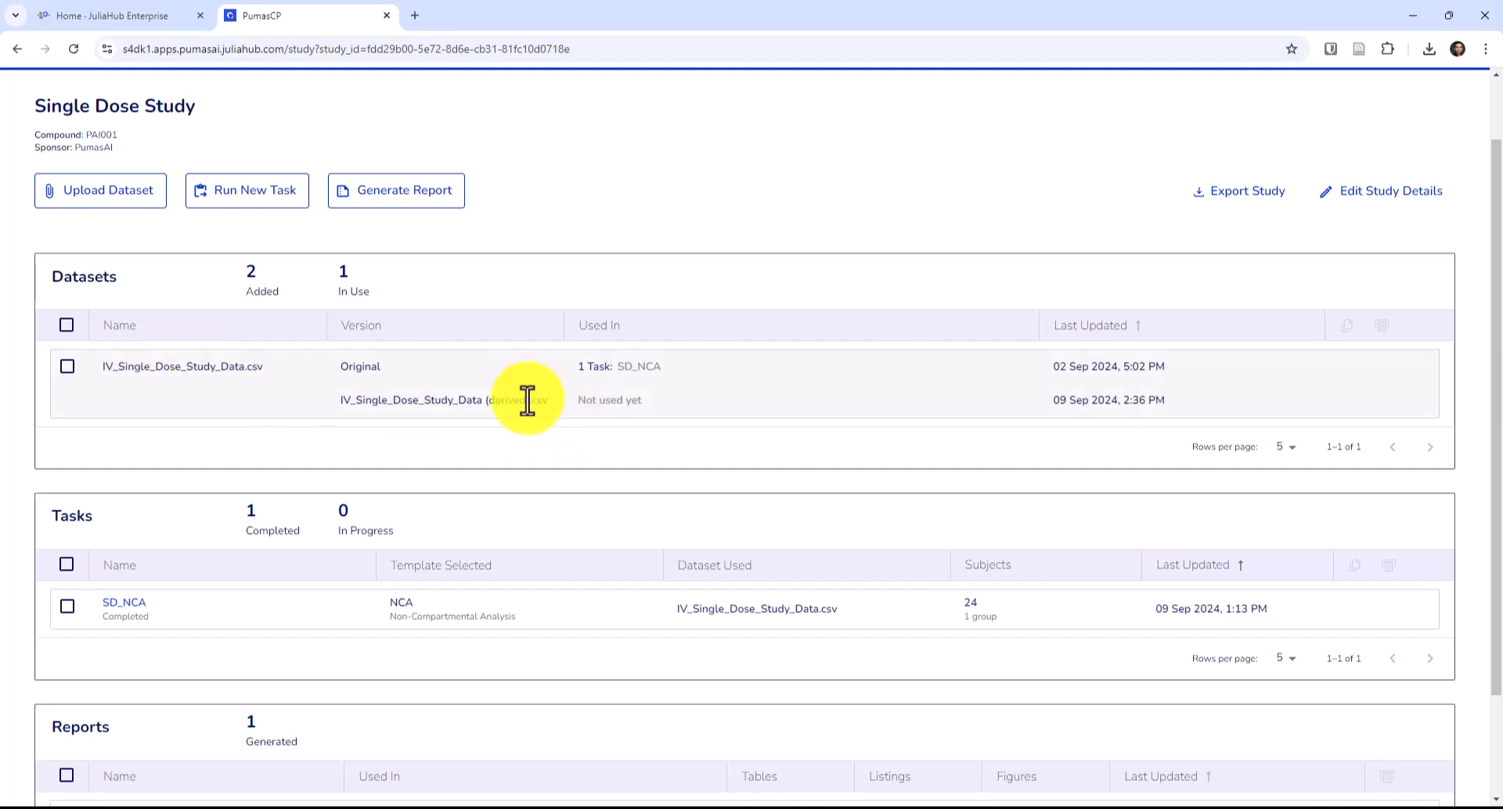
drag(478, 403, 533, 402)
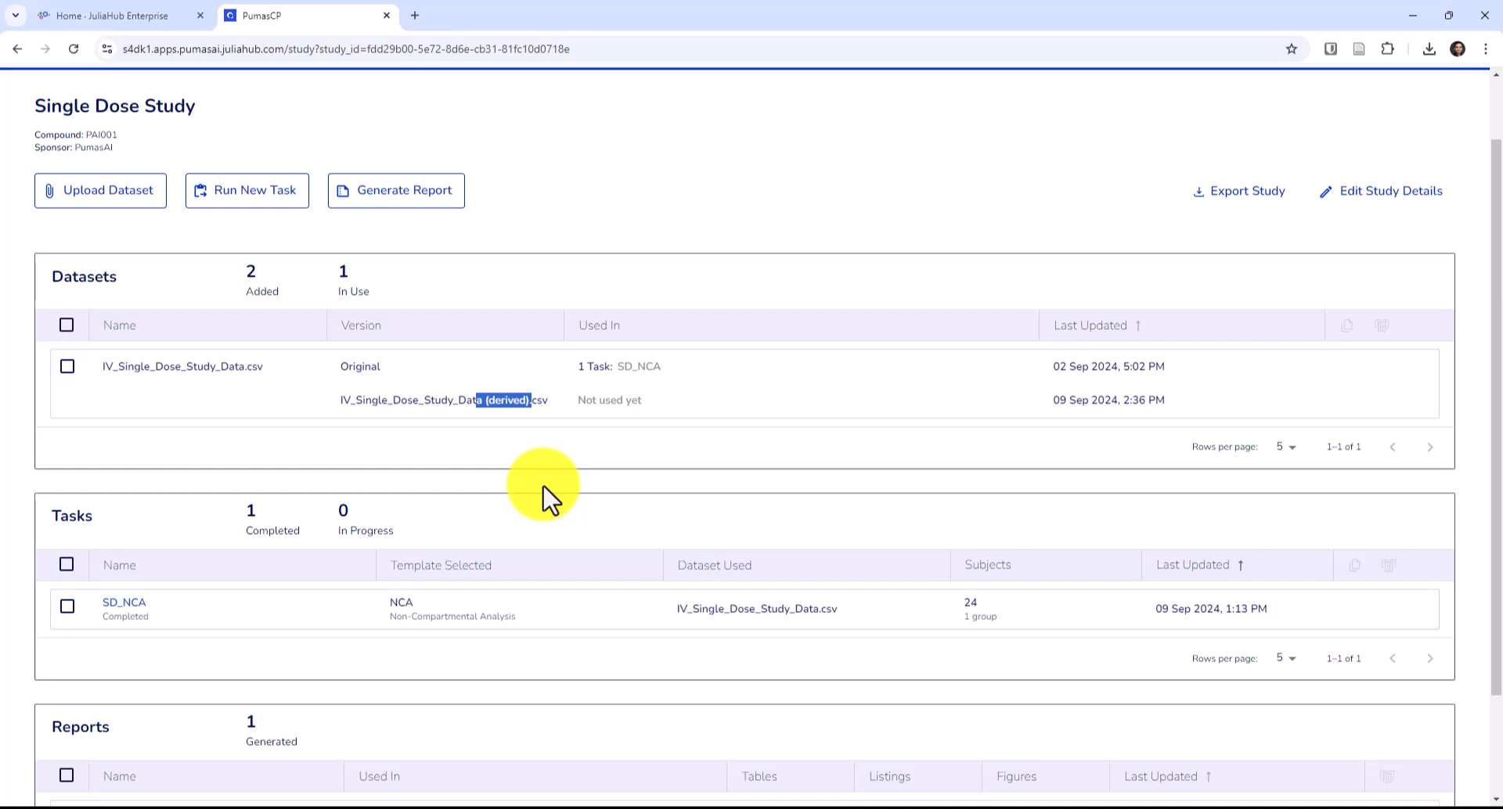
mouse_move(1161, 417)
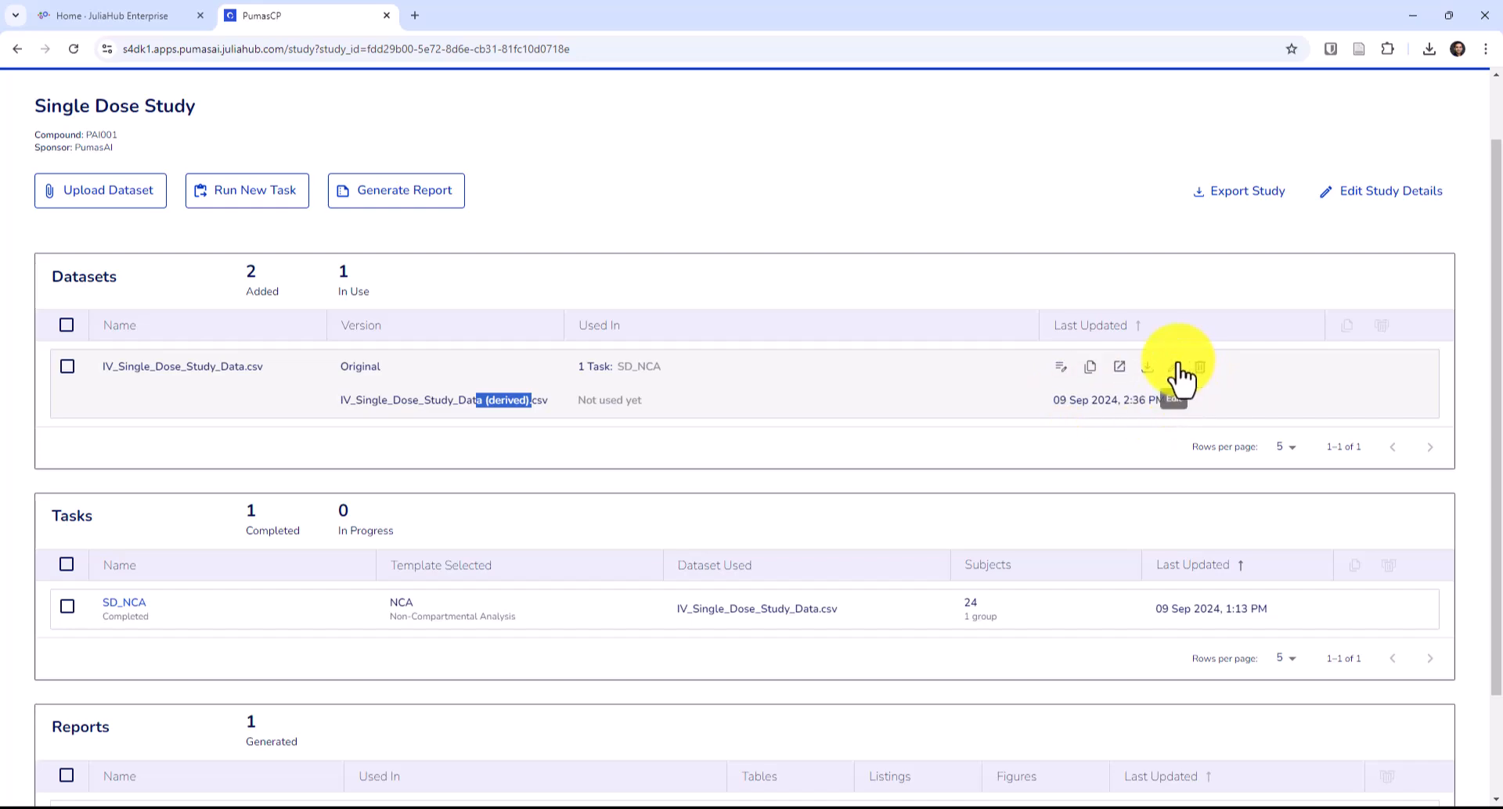
click(1176, 366)
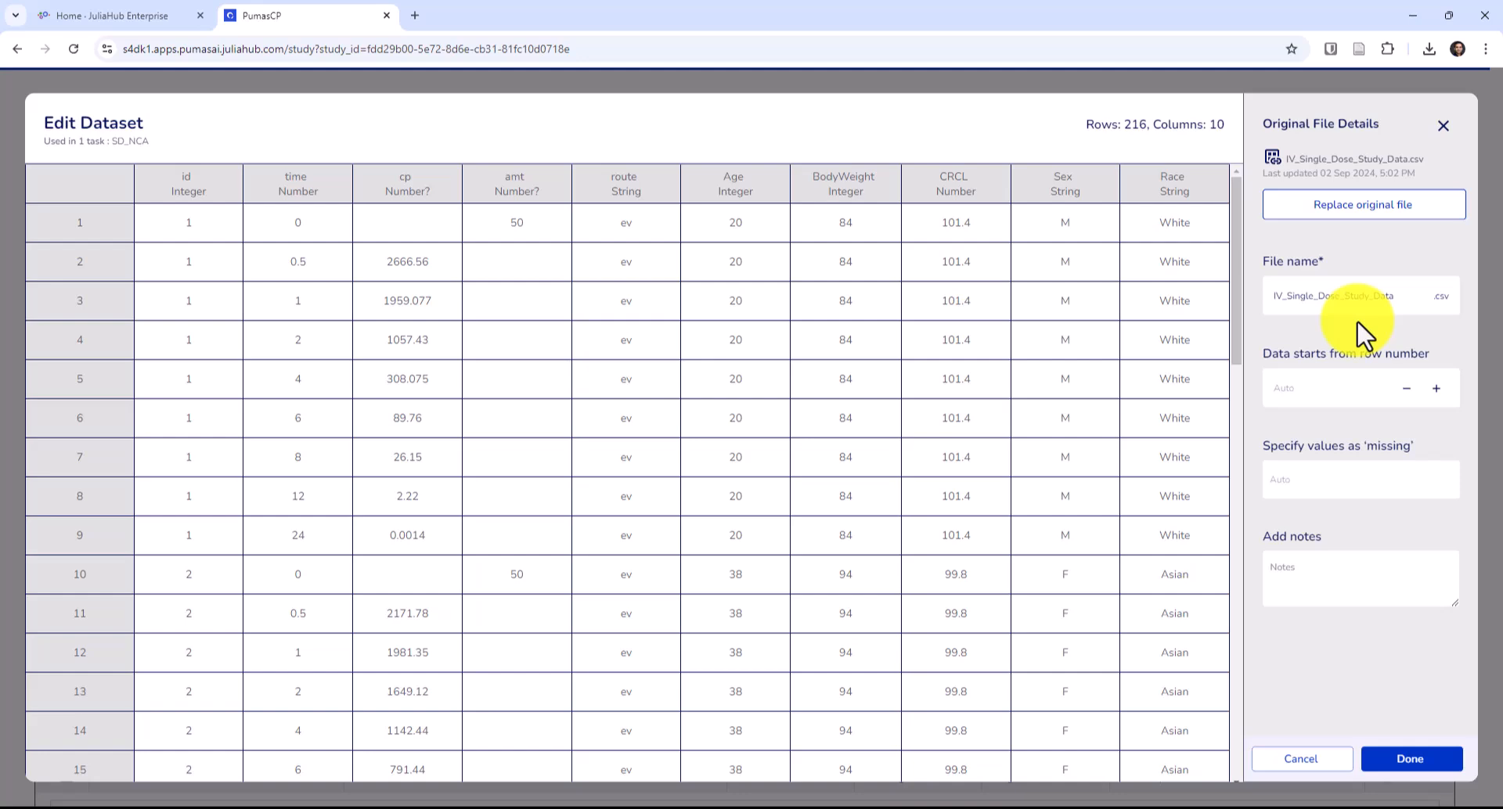
click(1323, 761)
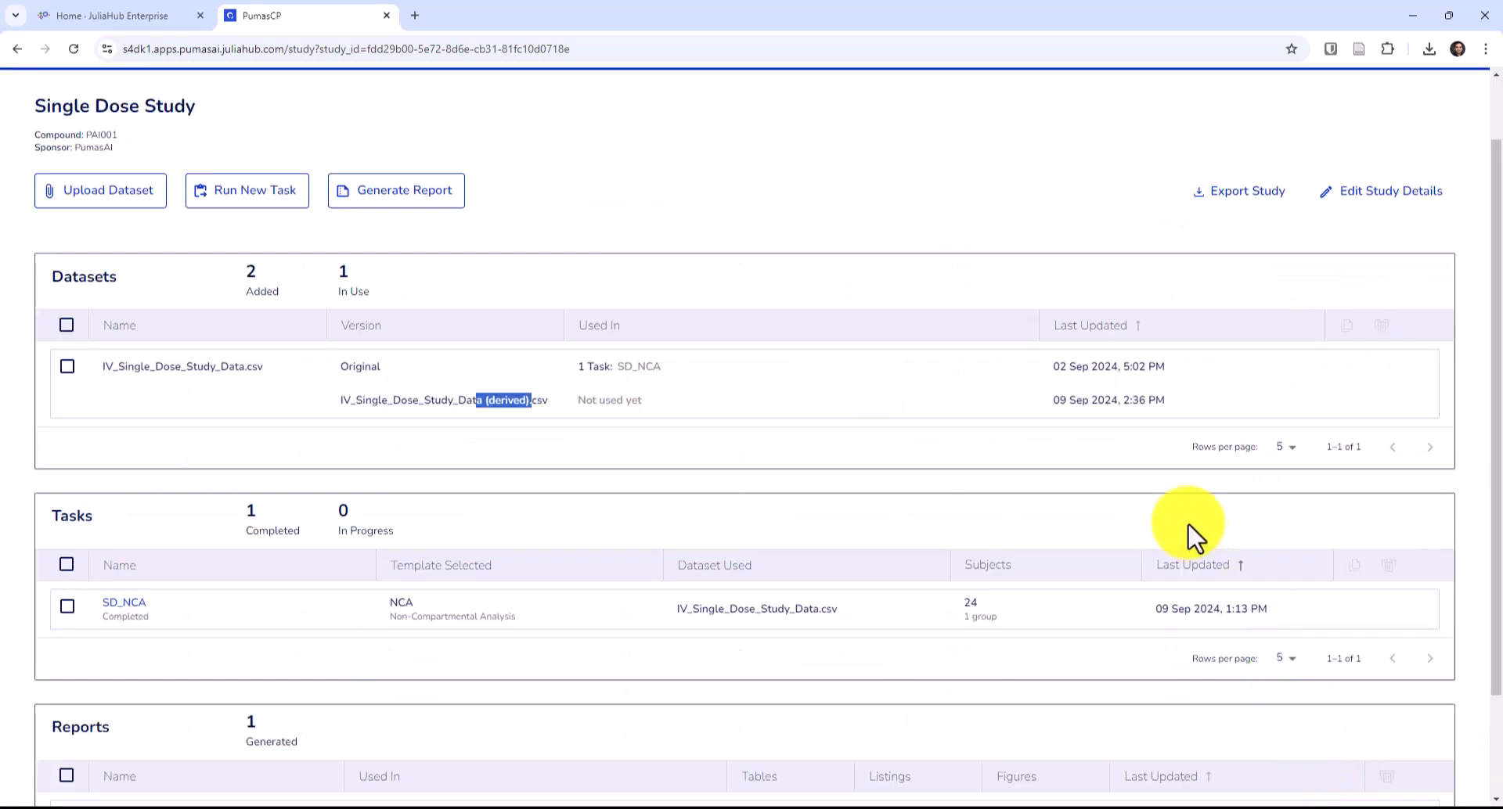
- Rename the derived version of IV_Single_Dose_Study_Data.csv to IV_Single_Dose_Study_Data_v2, save it, and check its transformation settings without further changes
click(469, 409)
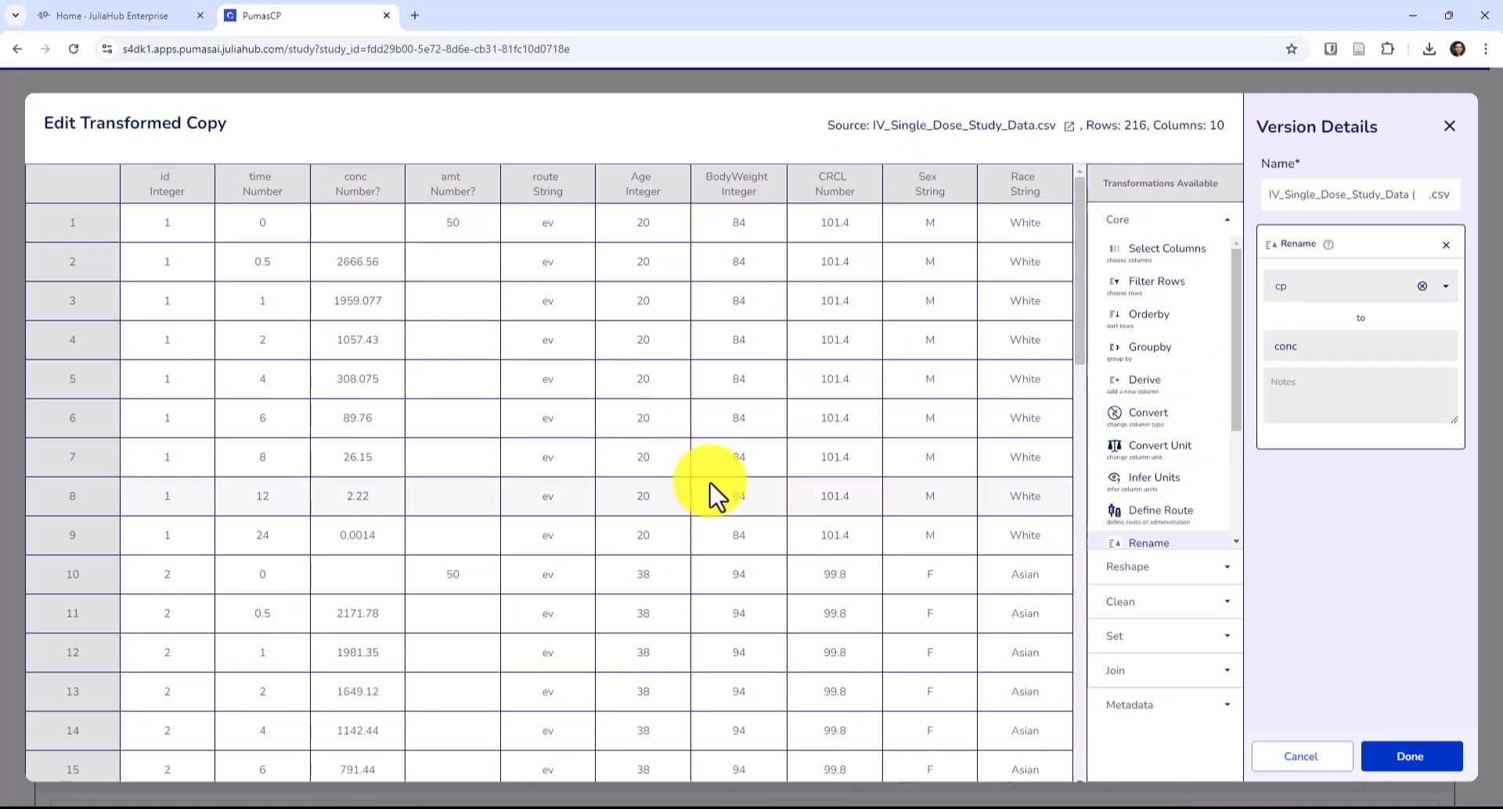
click(1421, 195)
key(BackSpace)
key(BackSpace)
key(BackSpace)
key(BackSpace)
key(BackSpace)
key(BackSpace)
key(BackSpace)
key(BackSpace)
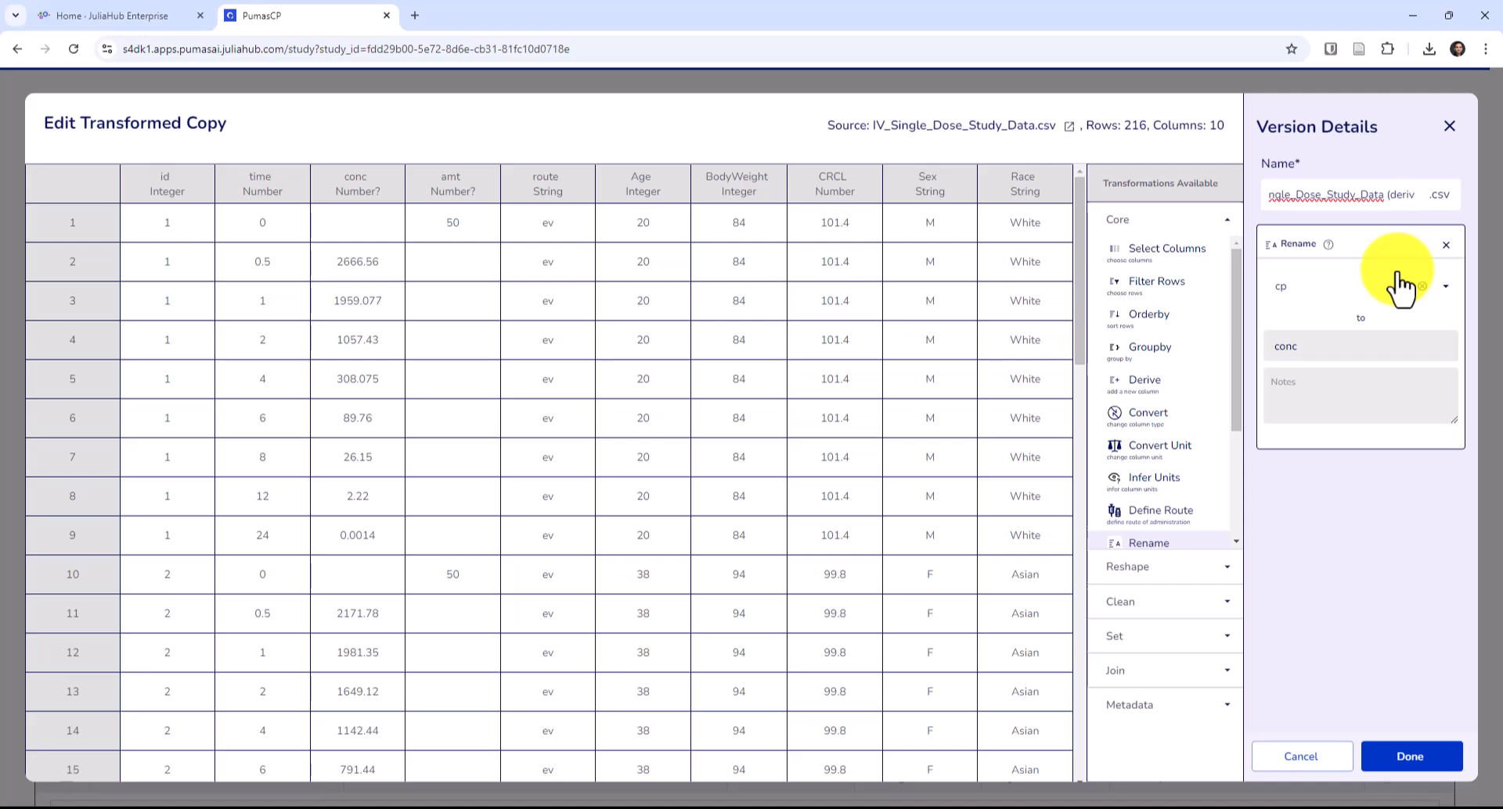
key(BackSpace)
key(BackSpace)
text(_v2)
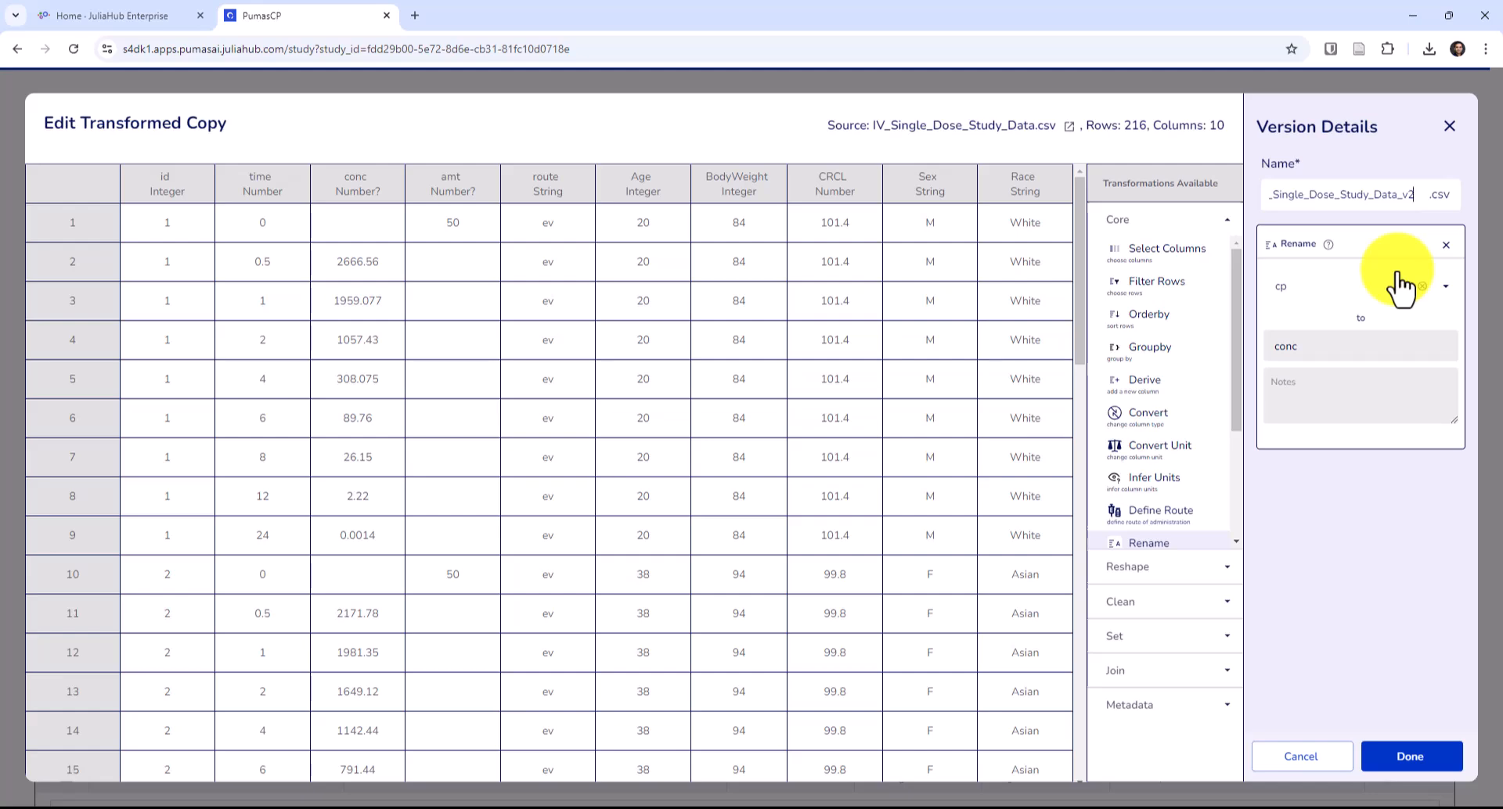
click(1412, 756)
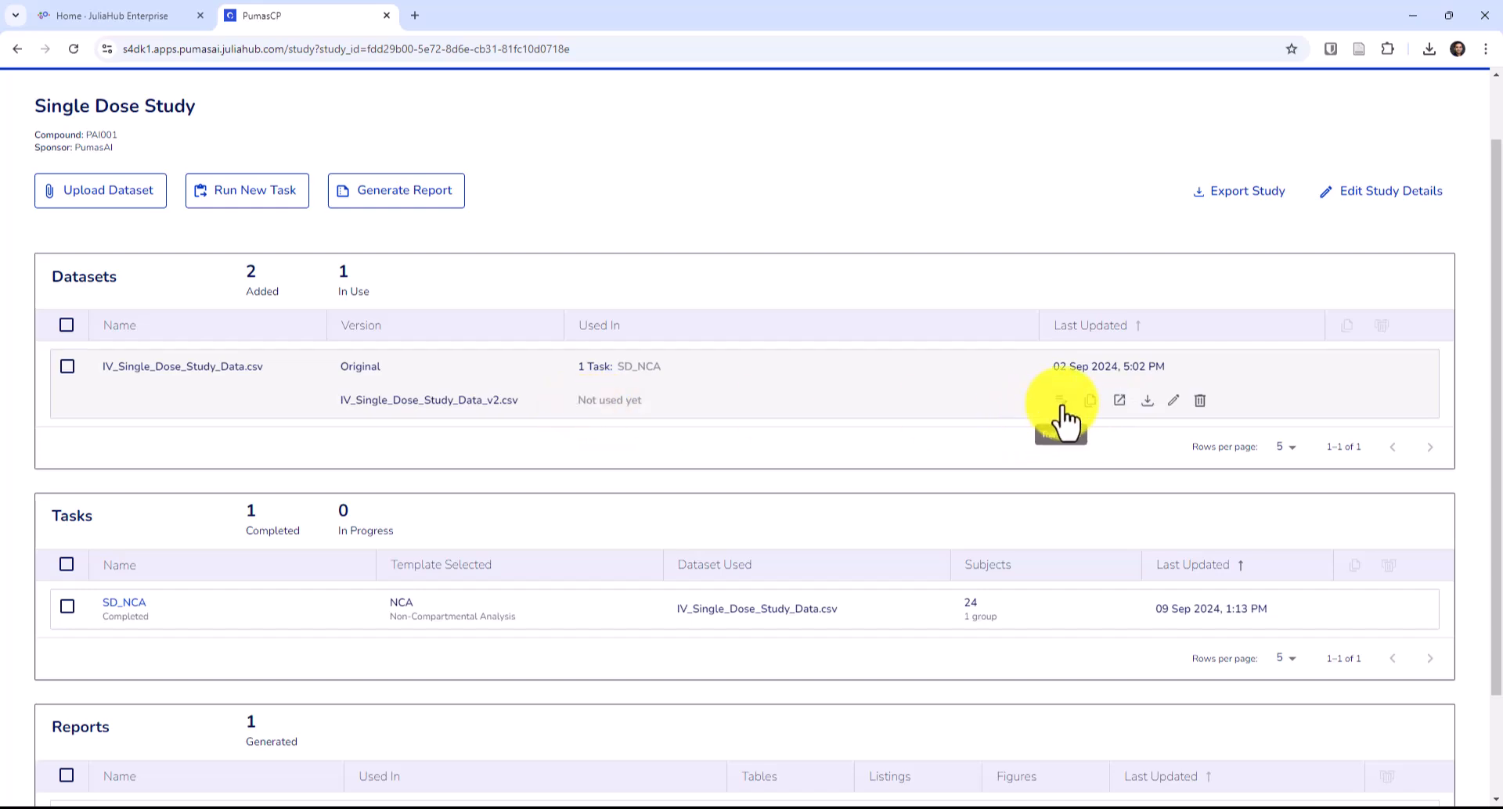
click(1171, 403)
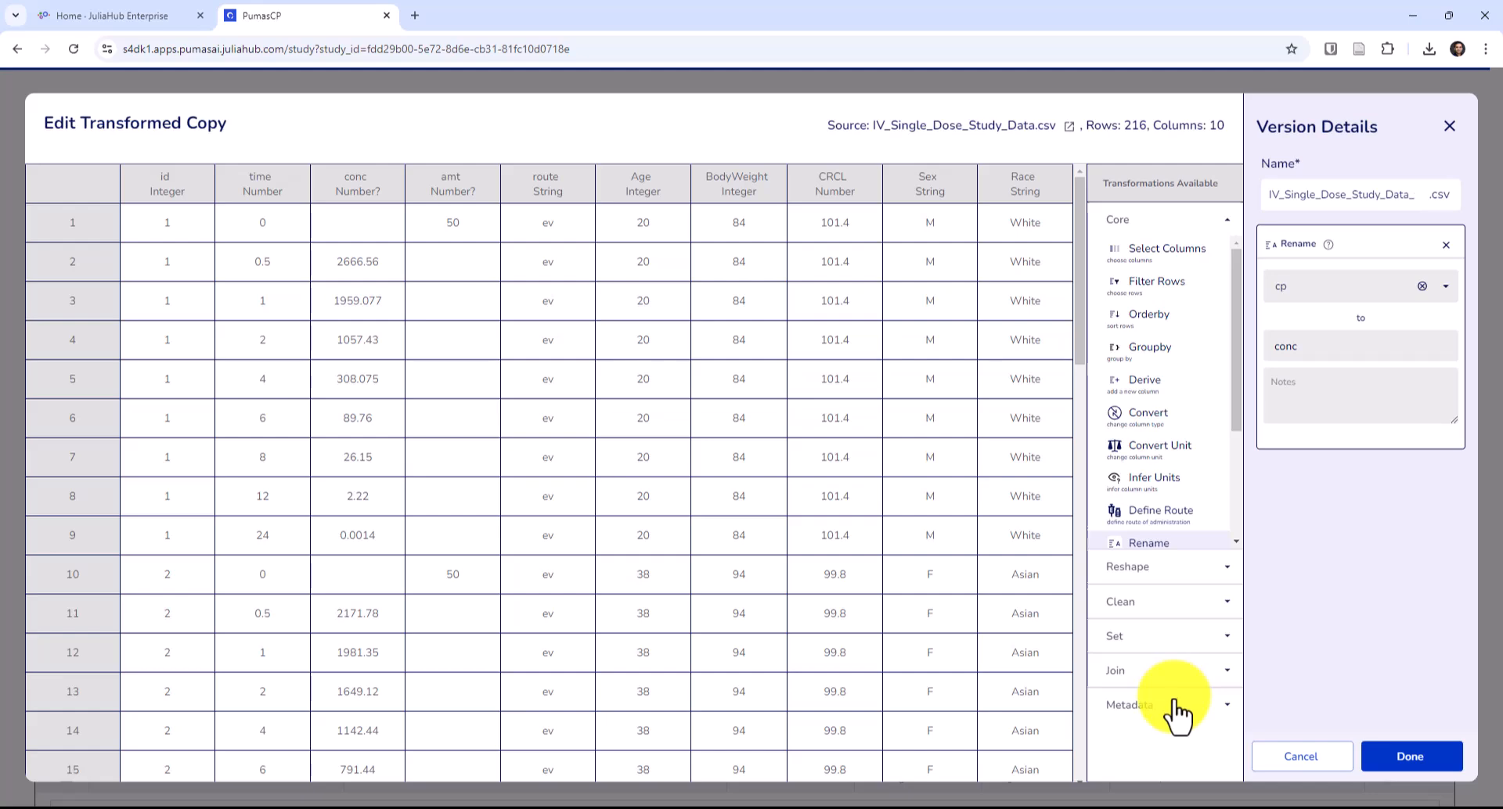
click(1320, 761)
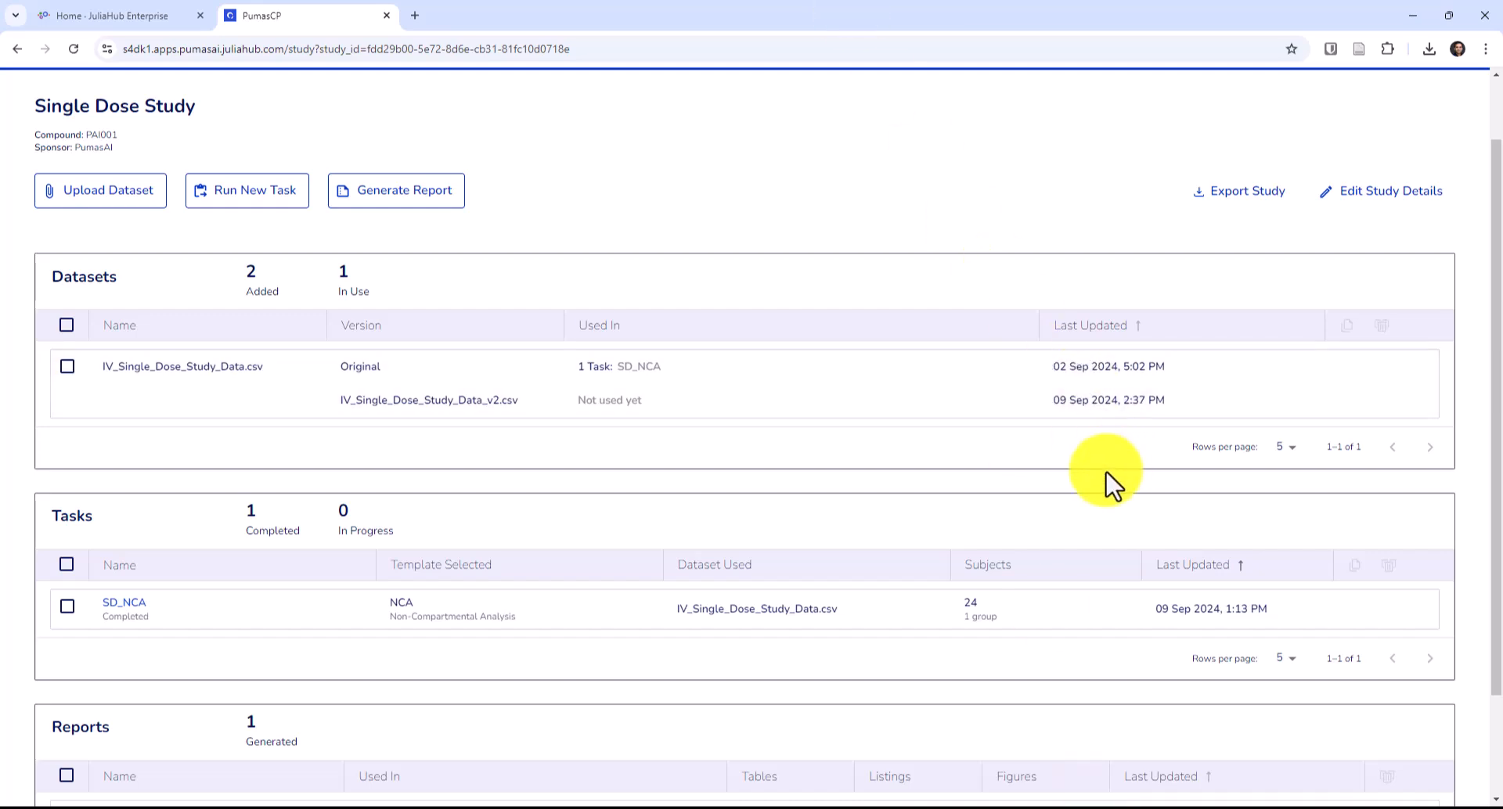
- Copy the original IV_Single_Dose_Study_Data.csv dataset and name the copy IV_Single_Dose_Study_Data_Copy1.csv
mouse_move(1082, 411)
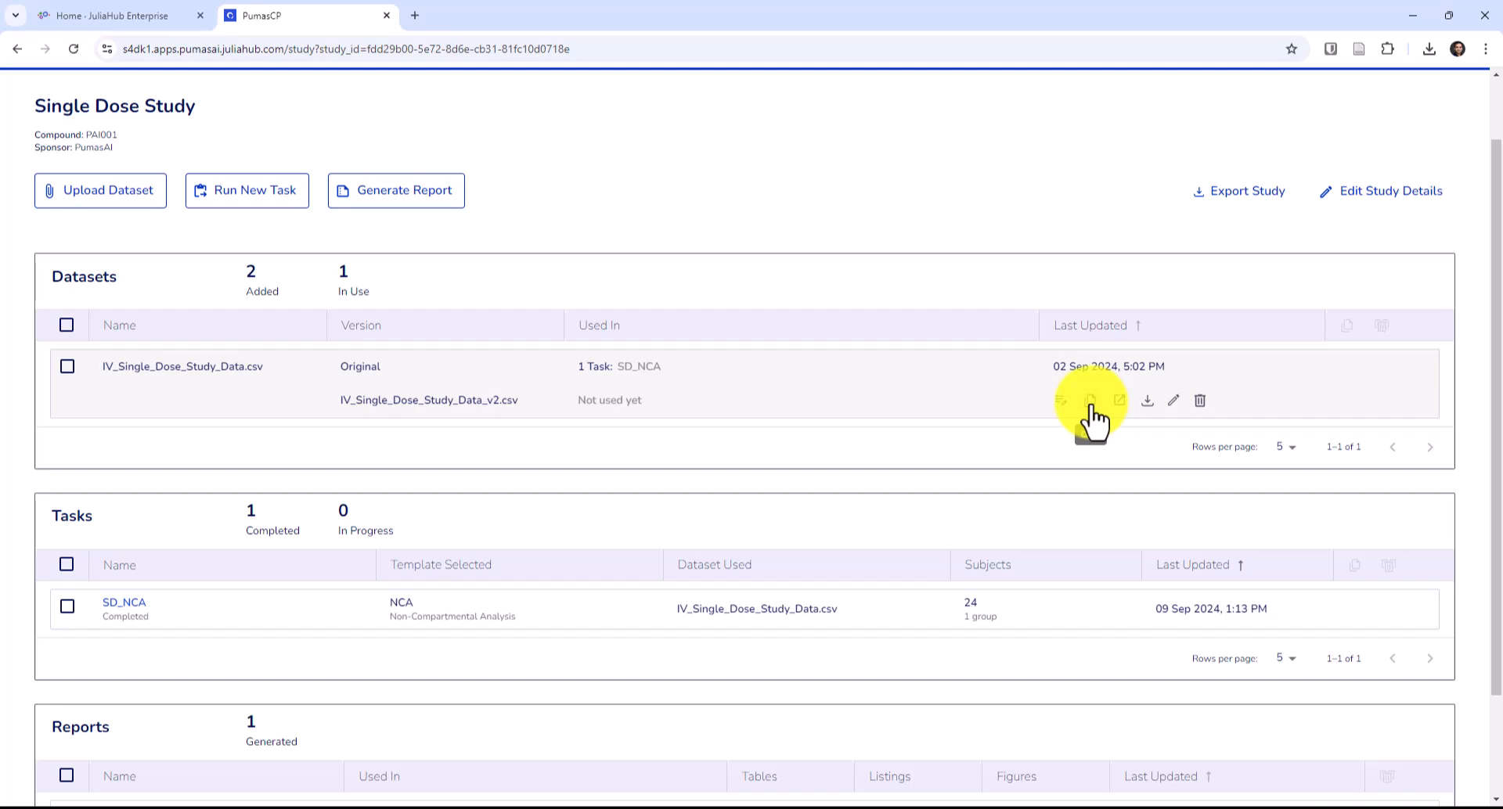
mouse_move(1094, 380)
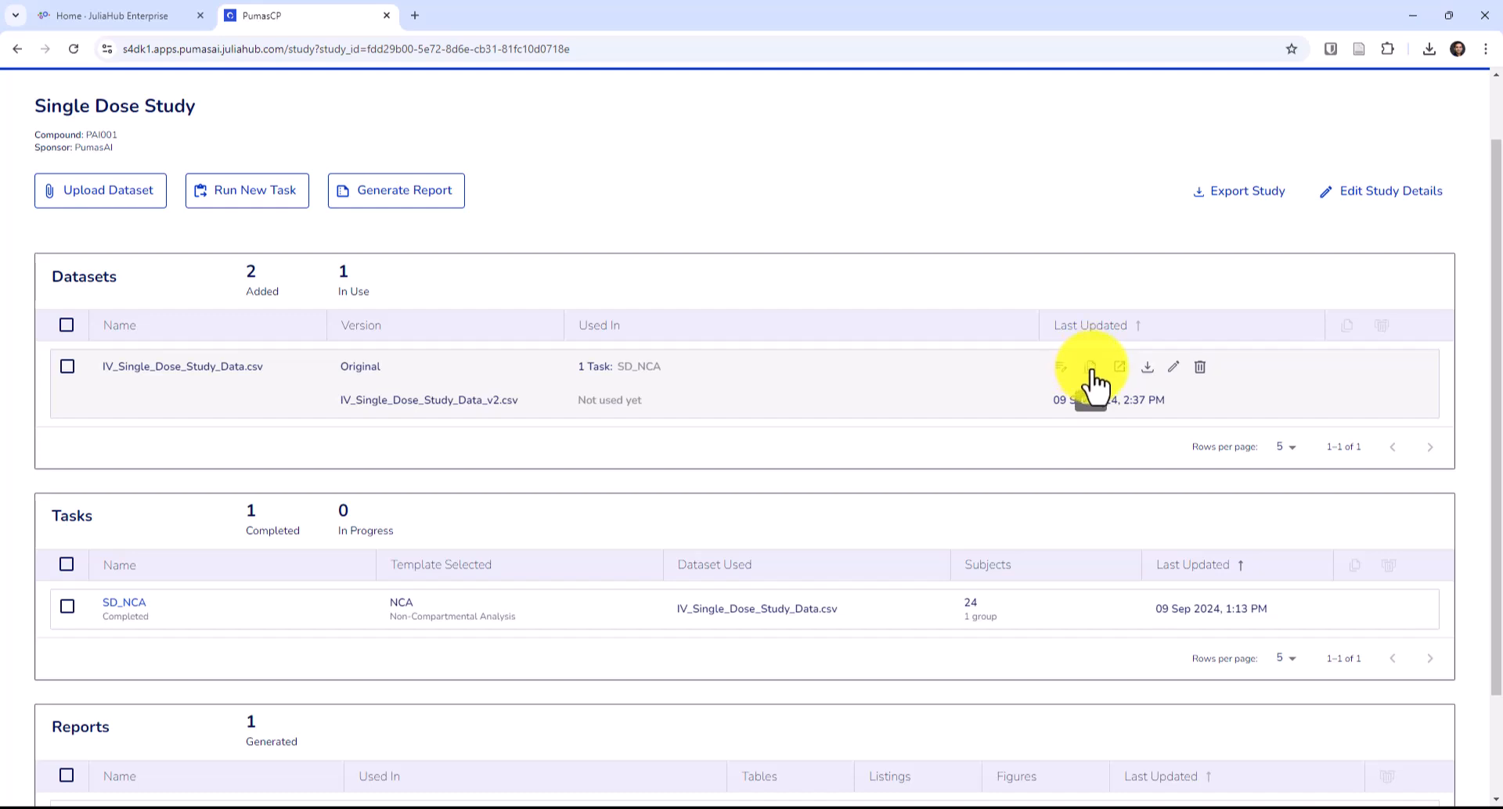
click(1090, 370)
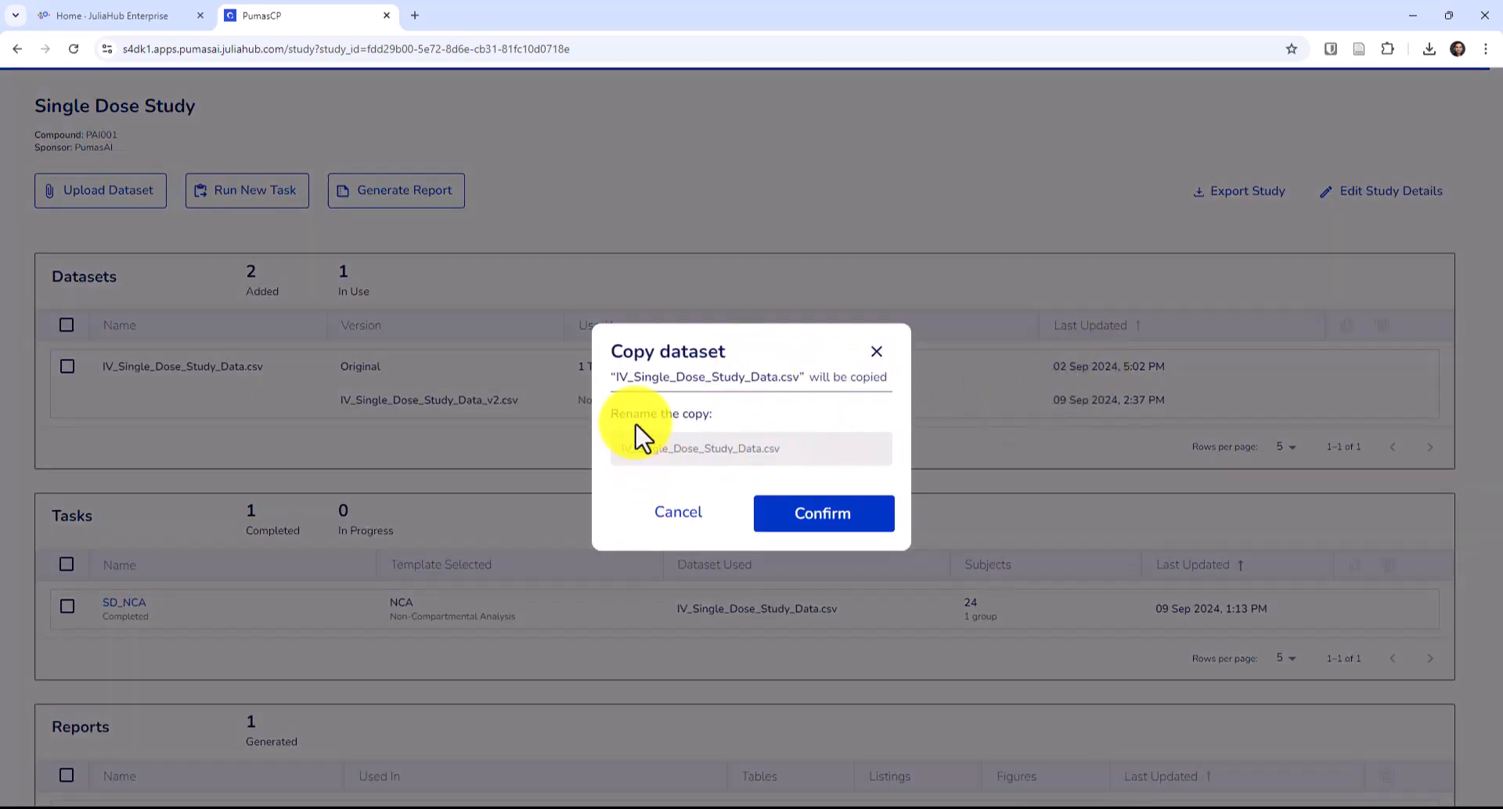
click(764, 448)
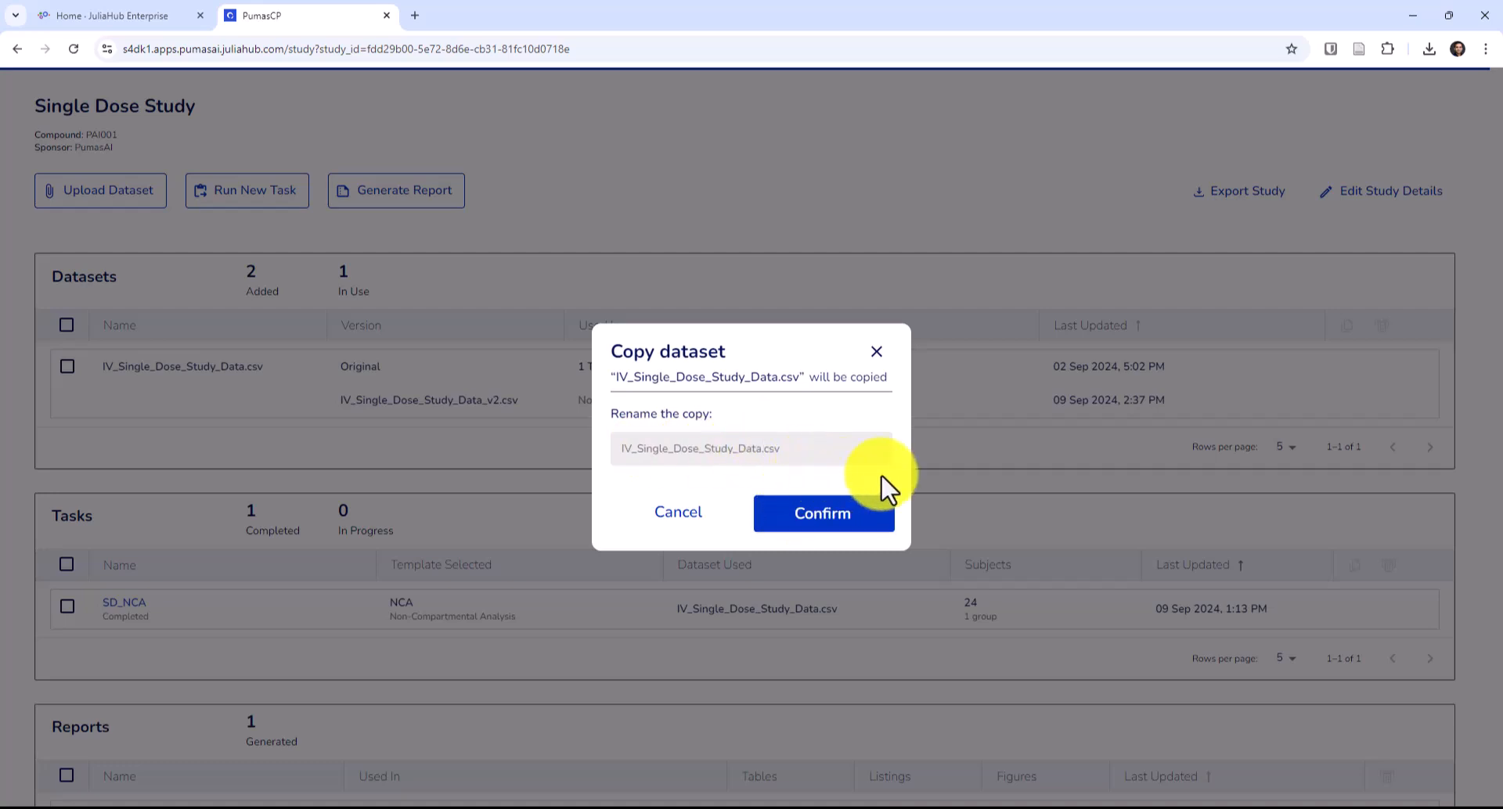
text(_Copy1)
click(836, 518)
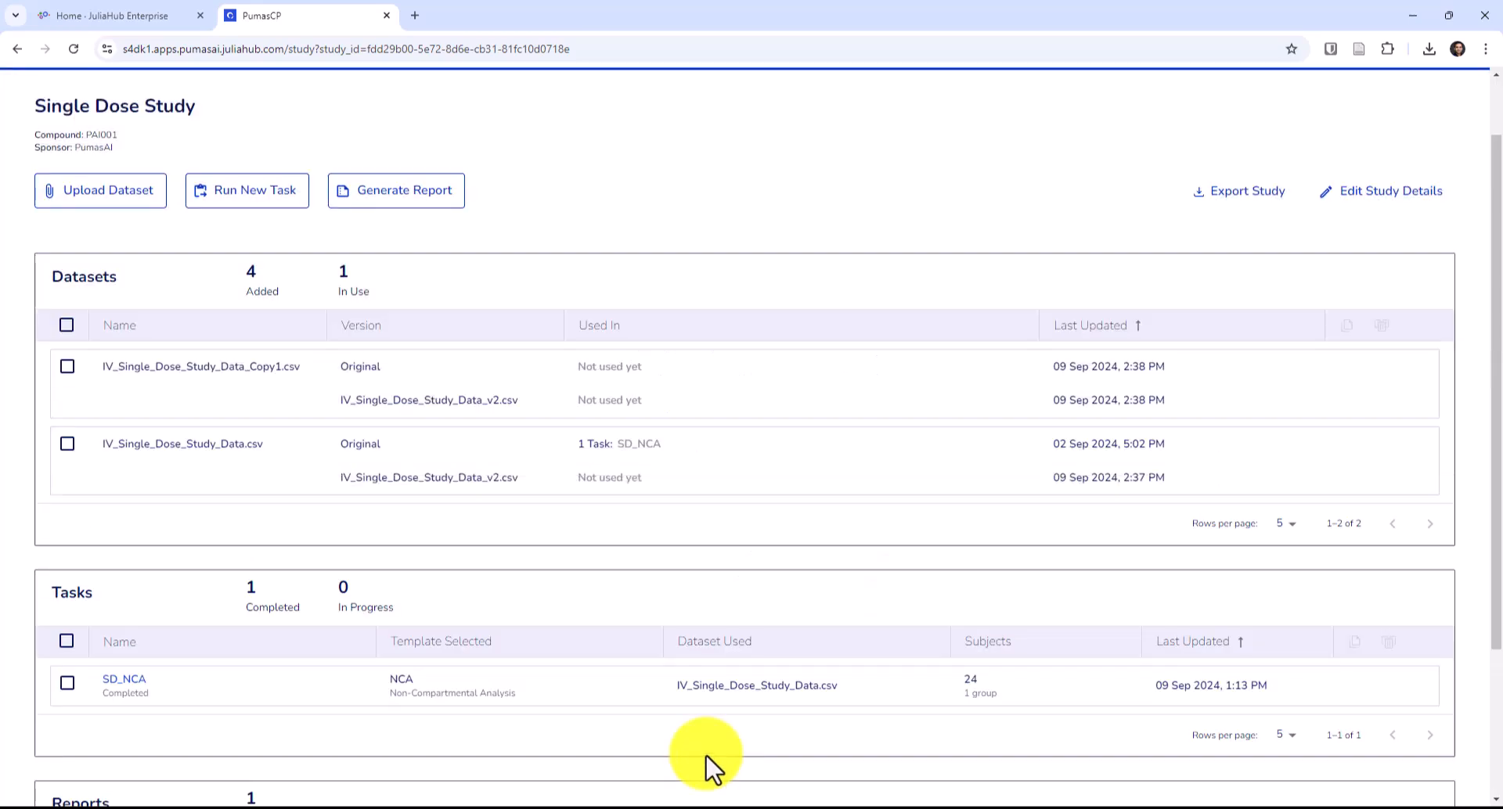
- Examine the original and derived versions of IV_Single_Dose_Study_Data_Copy1.csv, including the edit details of each, without saving changes
mouse_move(1094, 383)
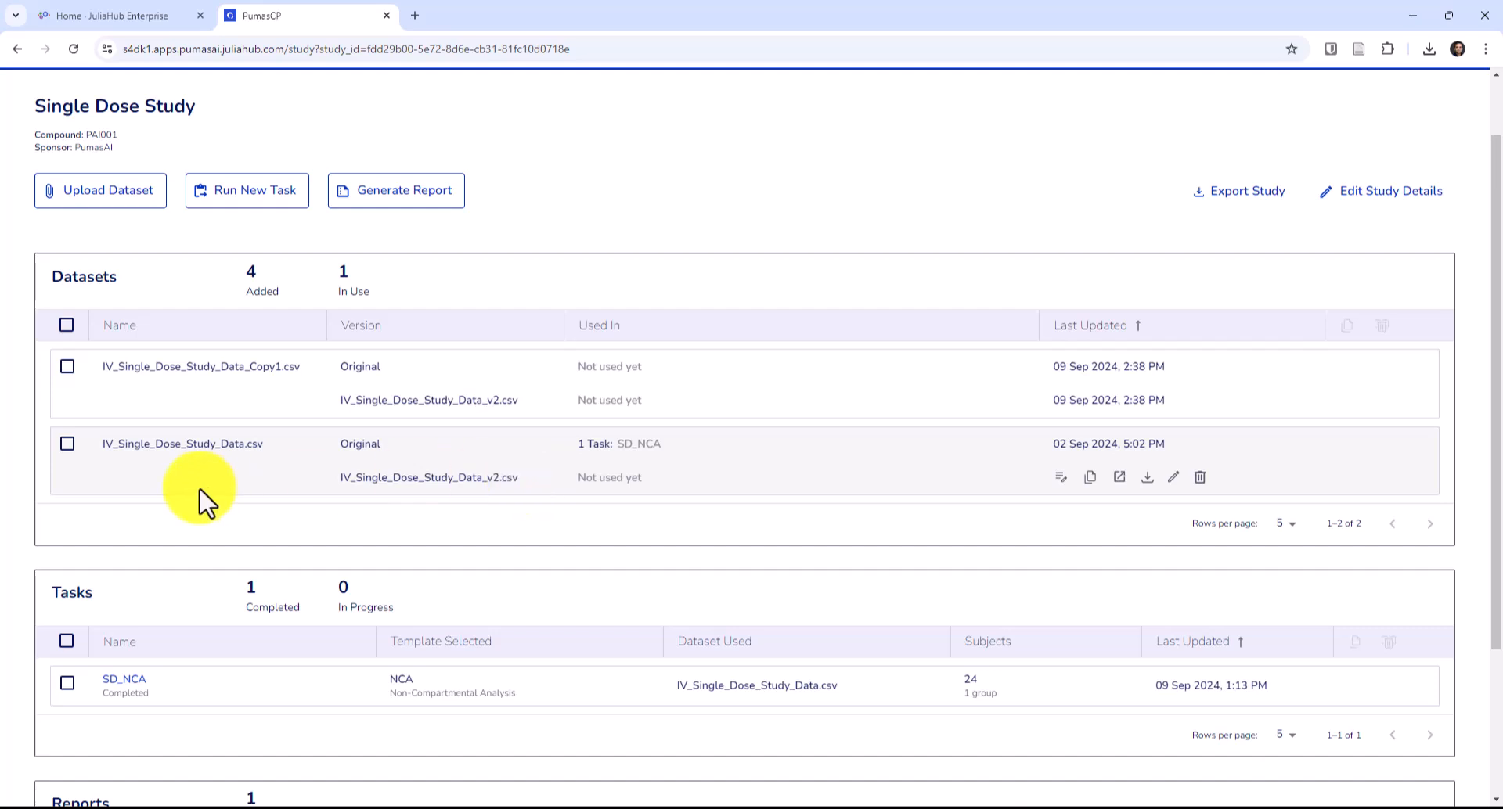
drag(269, 368, 378, 363)
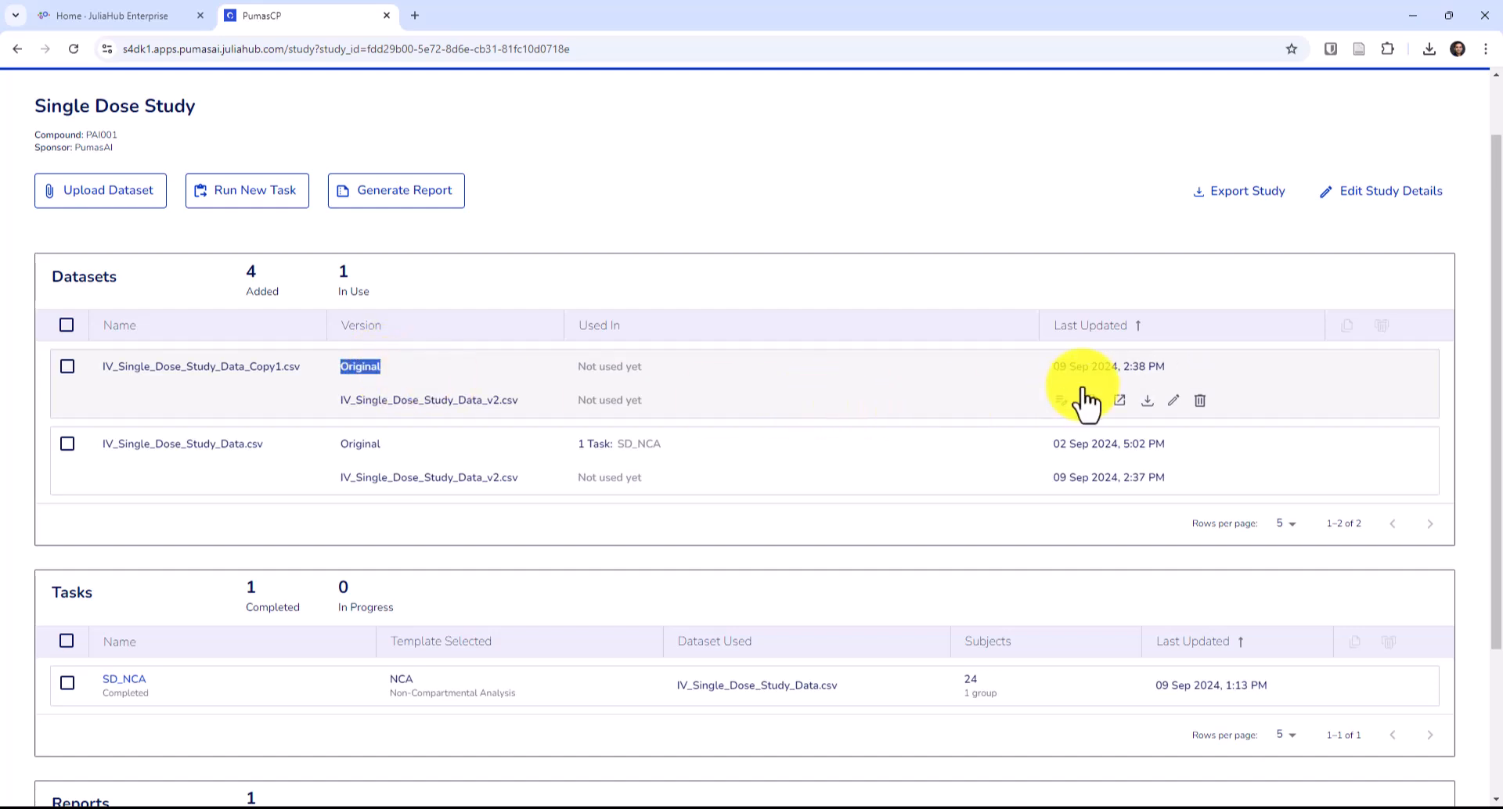
drag(338, 401, 526, 412)
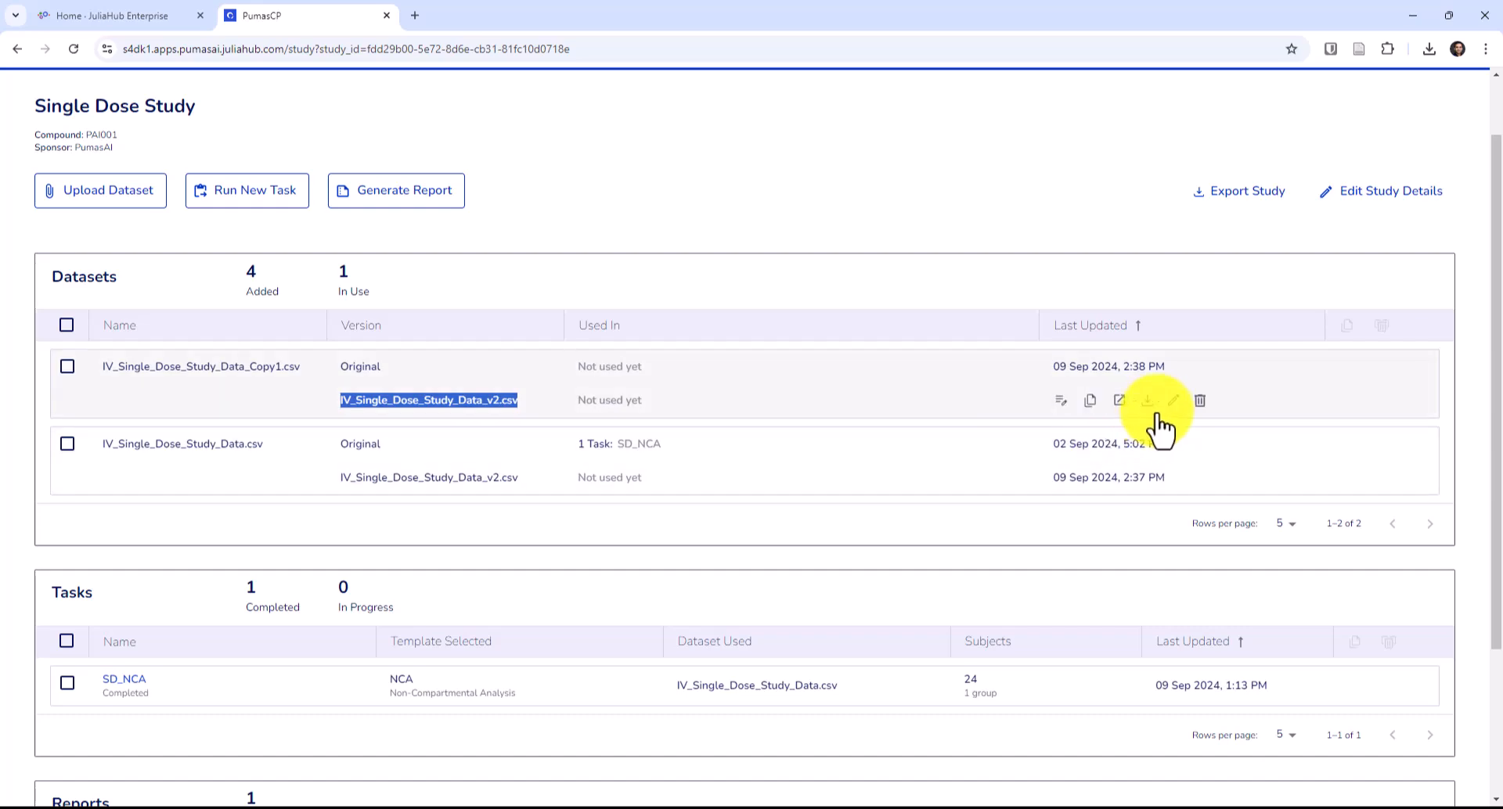
click(1178, 401)
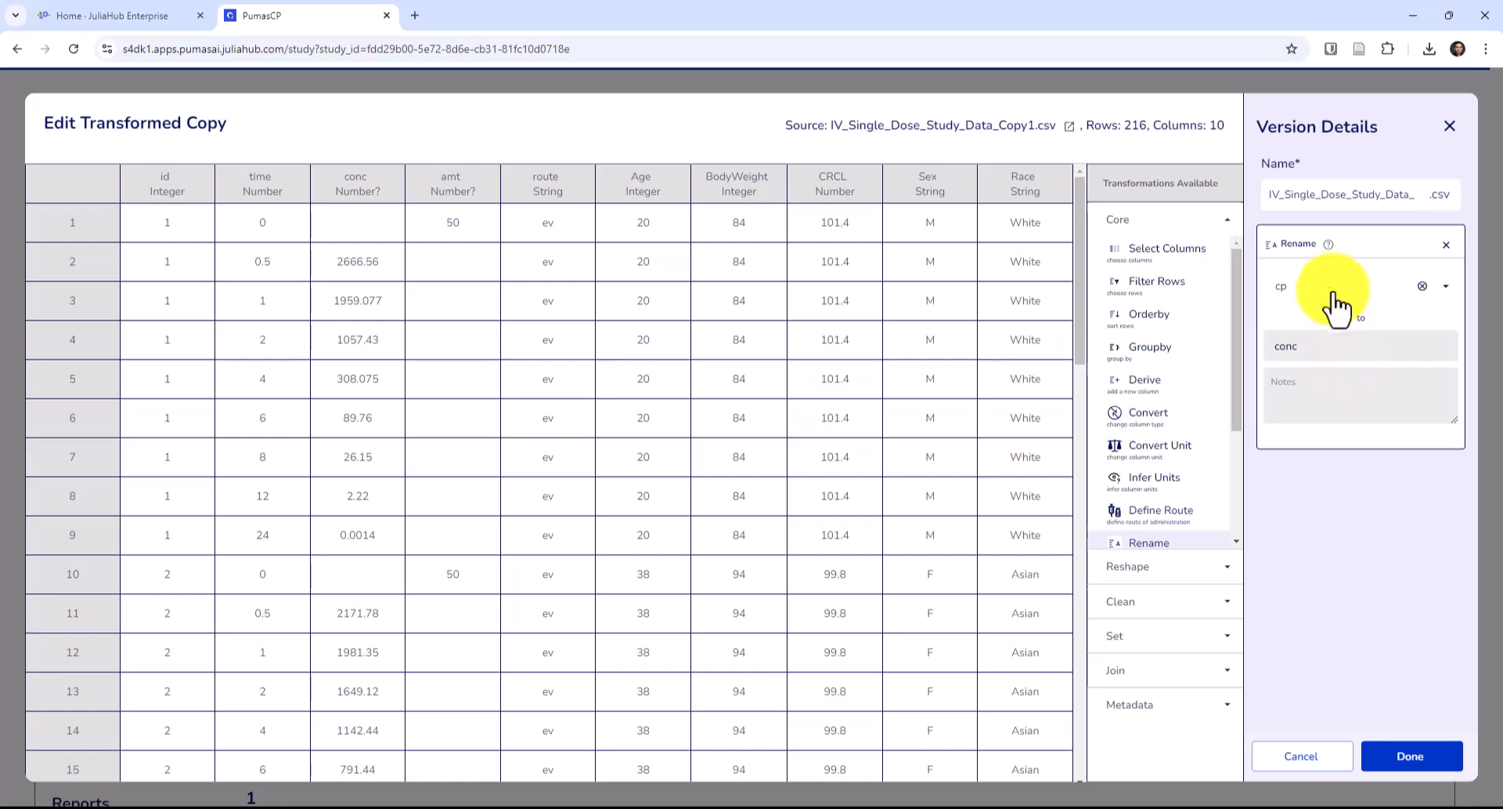
click(1317, 760)
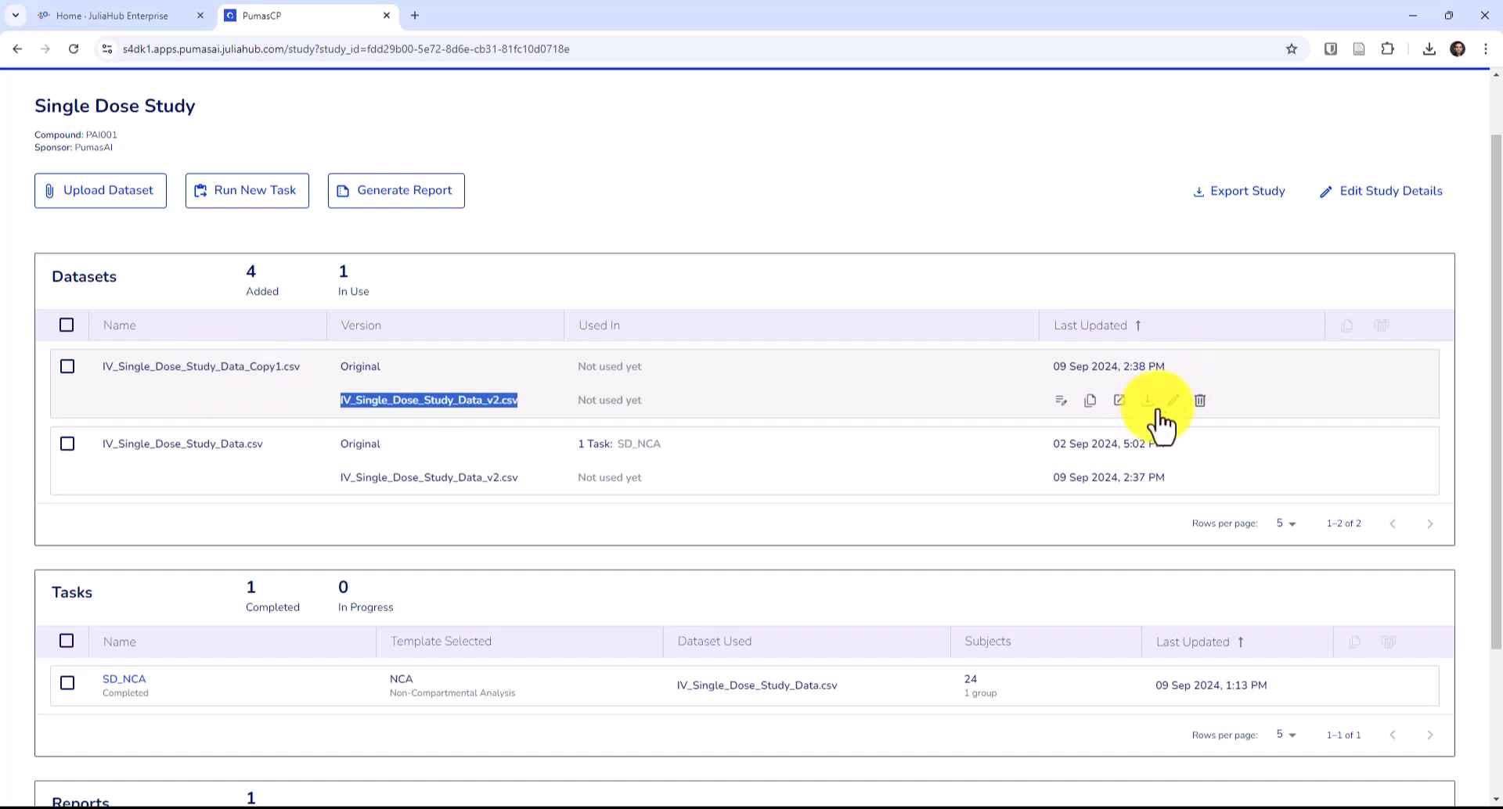
click(1175, 367)
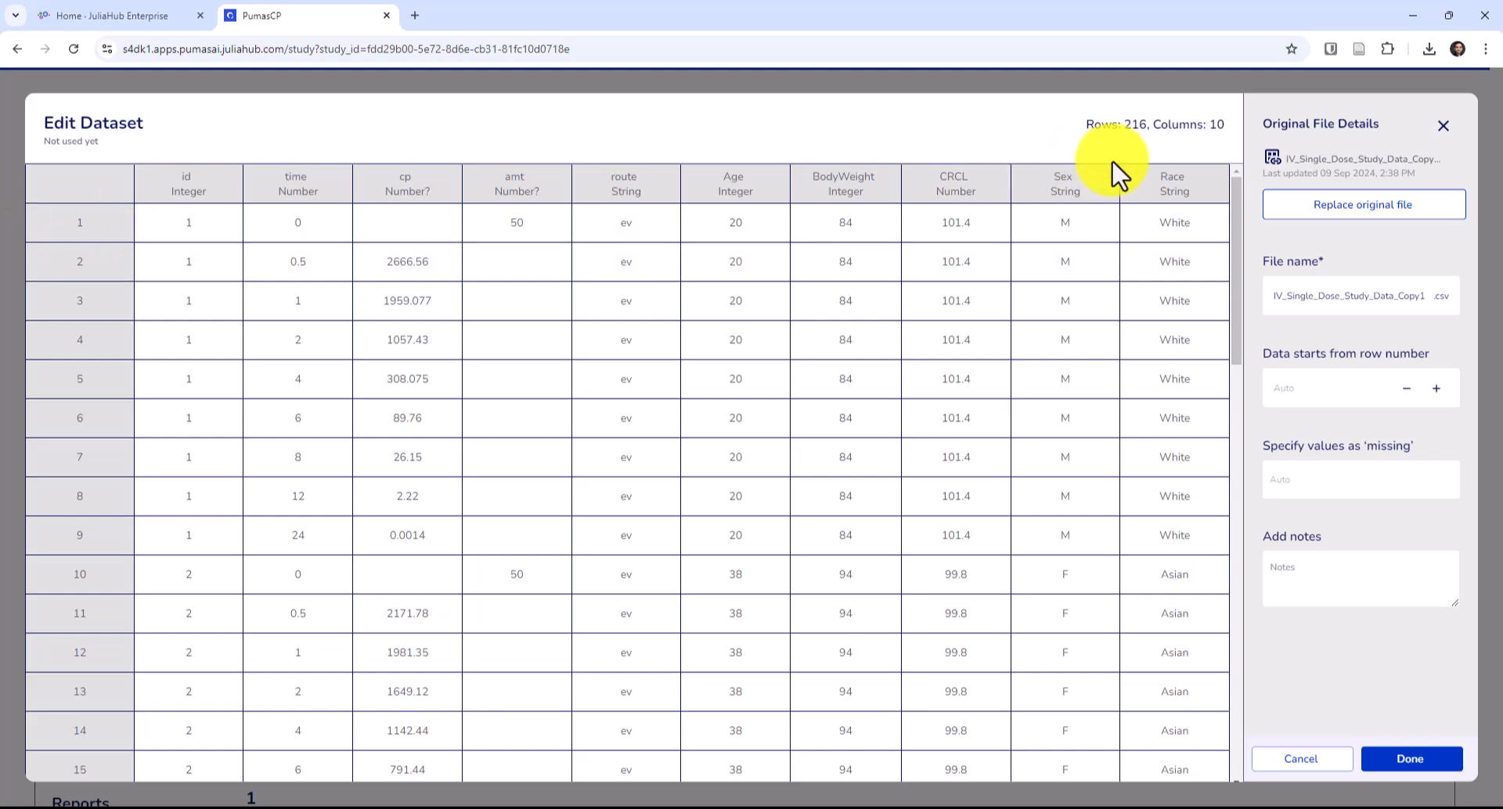
click(1331, 763)
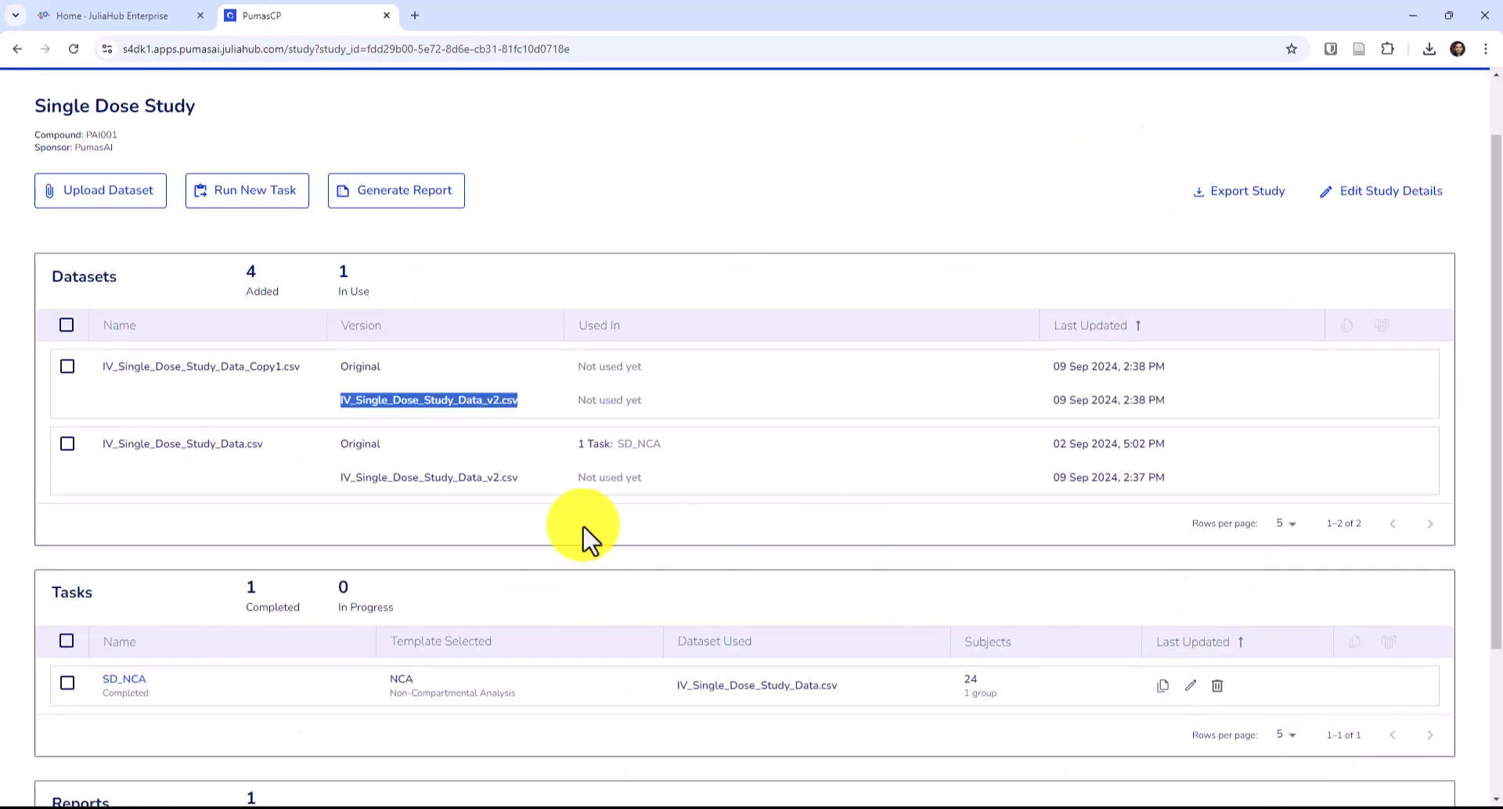
click(339, 399)
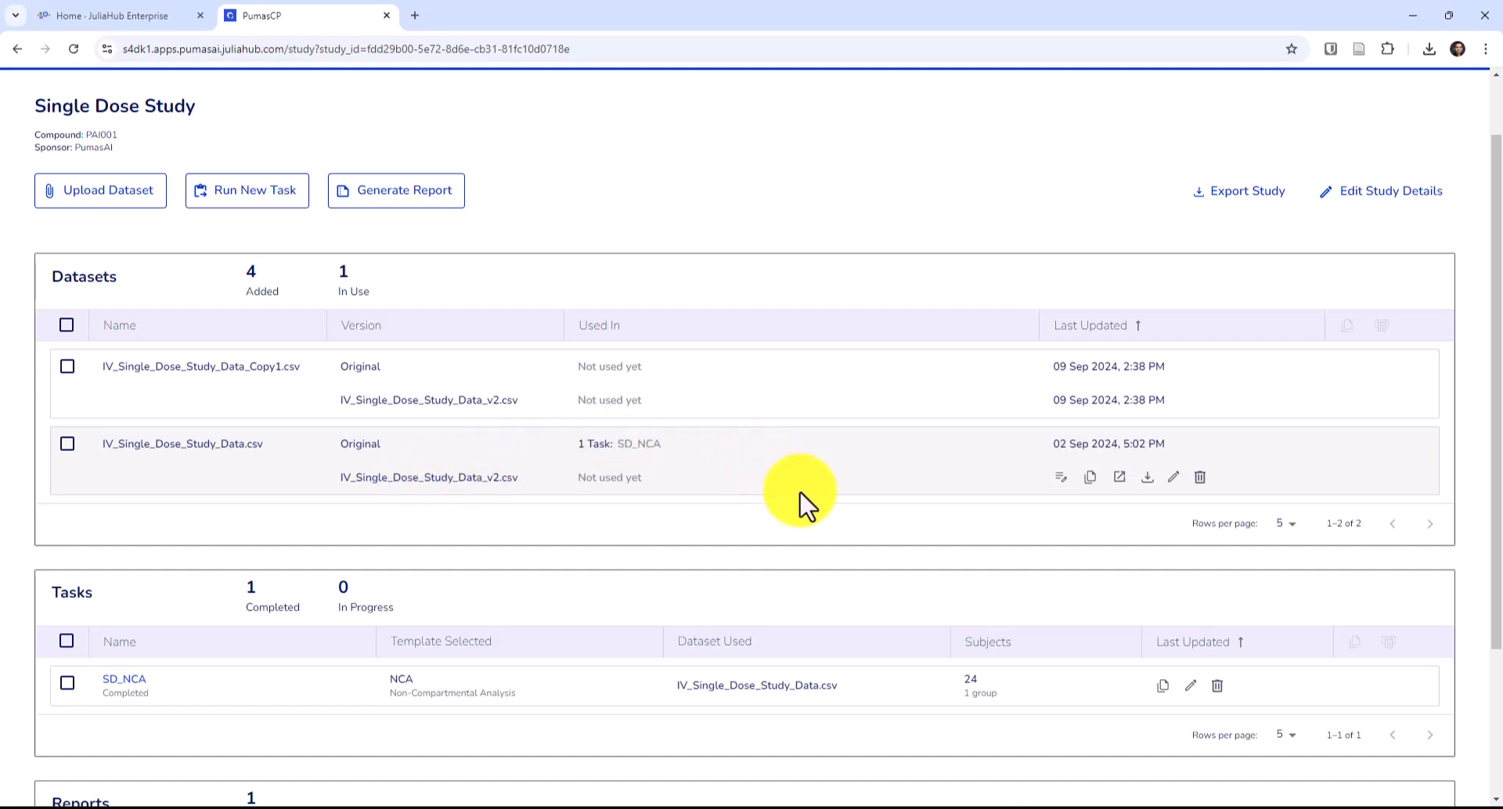
- Copy the dataset from the v2 version of IV_Single_Dose_Study_Data.csv, naming the copy IV_Single_Dose_Study_Data_transformed_c1.csv
click(1089, 478)
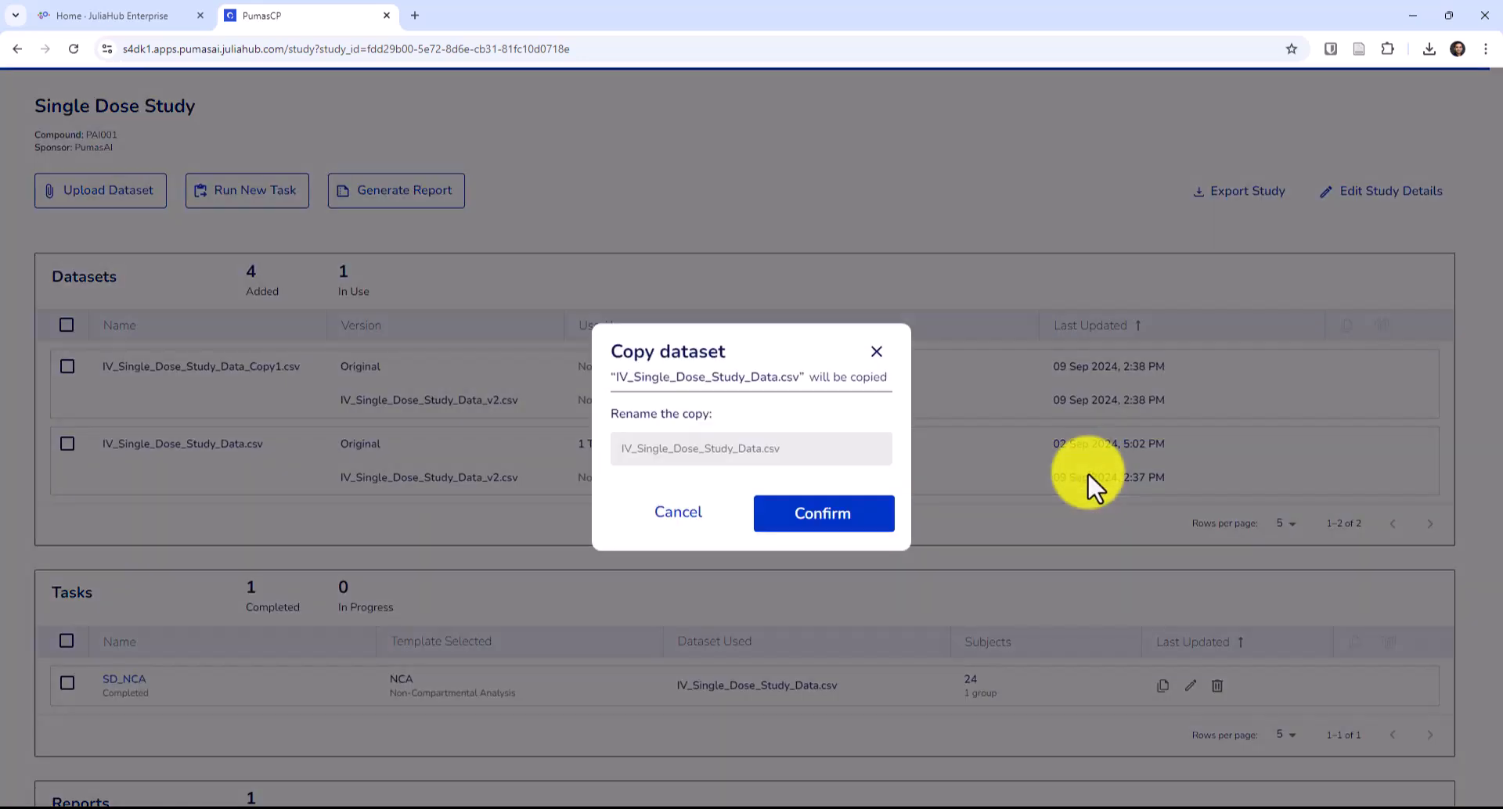
click(765, 448)
text(_transforme)
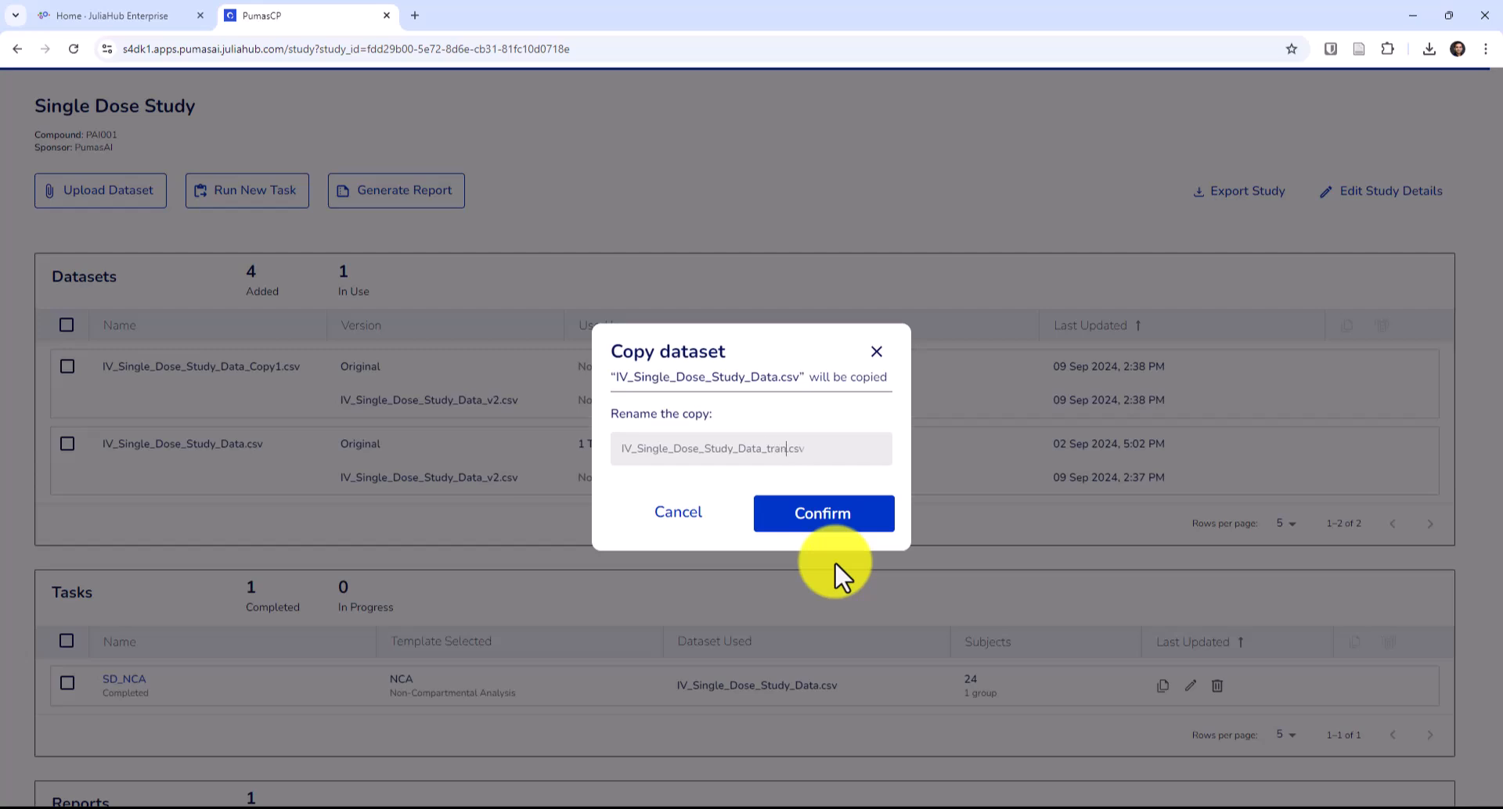
text(d_c1)
click(843, 521)
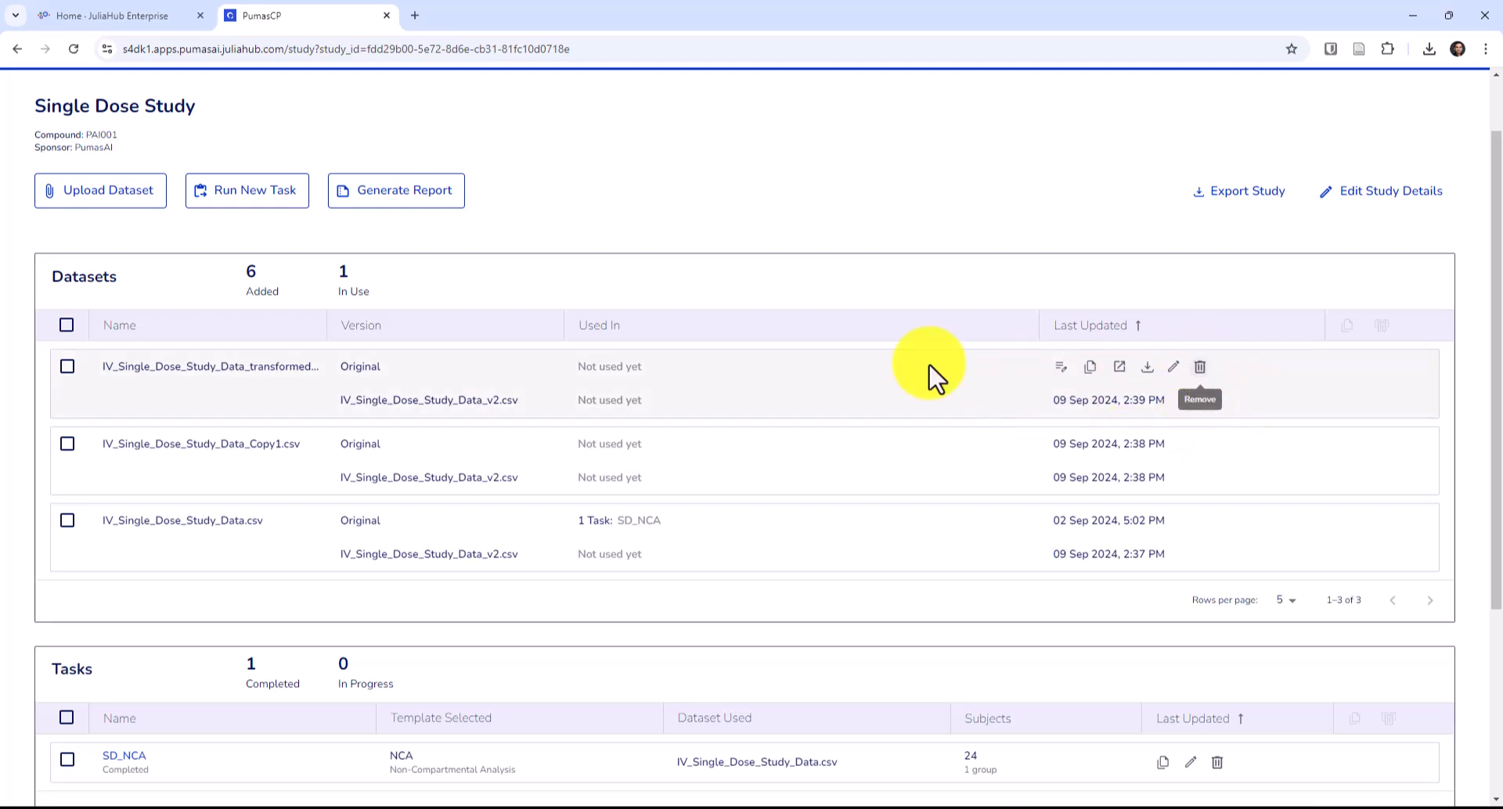
- Try to remove the whole IV_Single_Dose_Study_Data_transformed_c1.csv dataset, review the removal dialog, close it and clear the selection
click(67, 368)
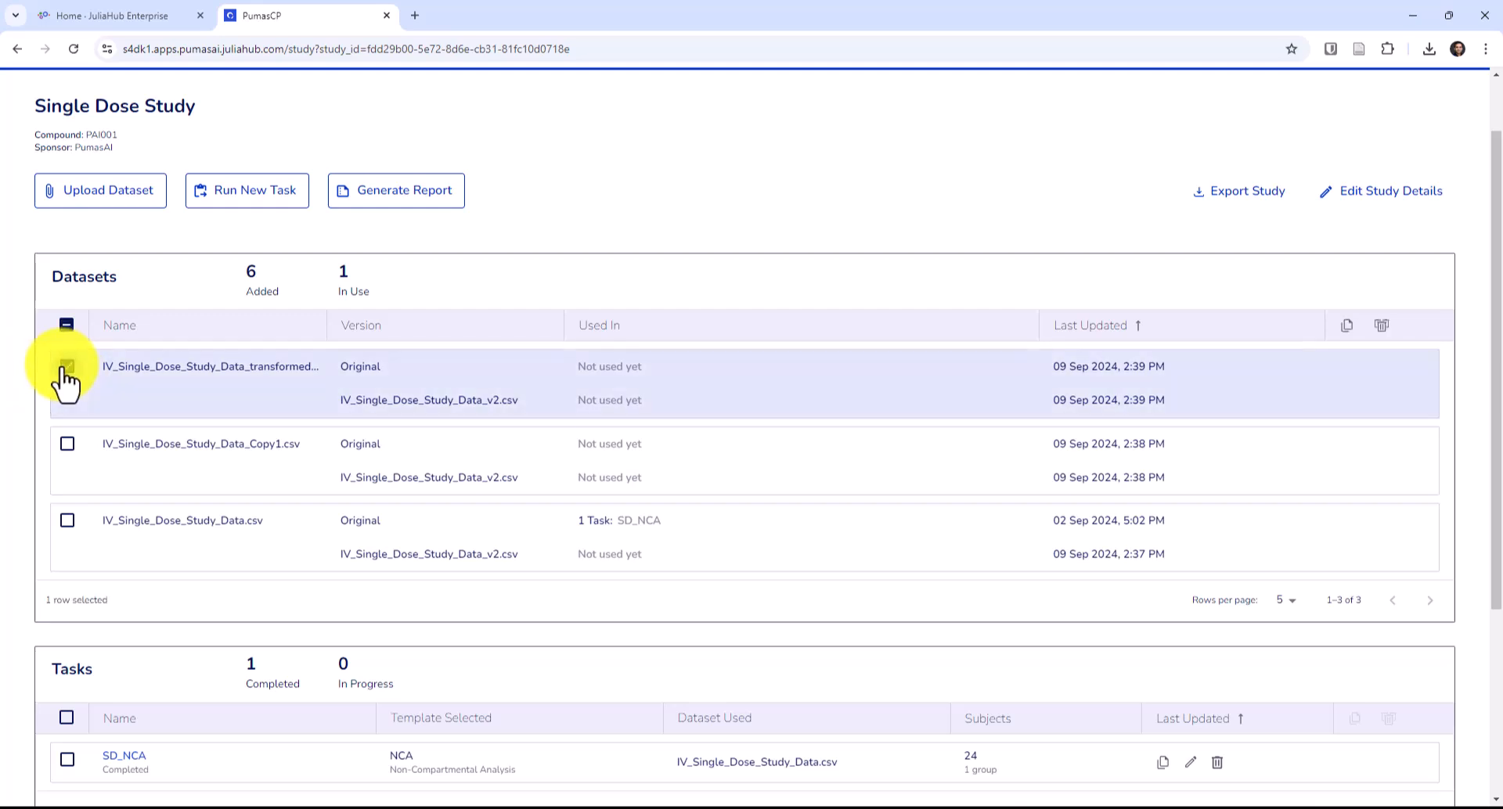
click(1382, 329)
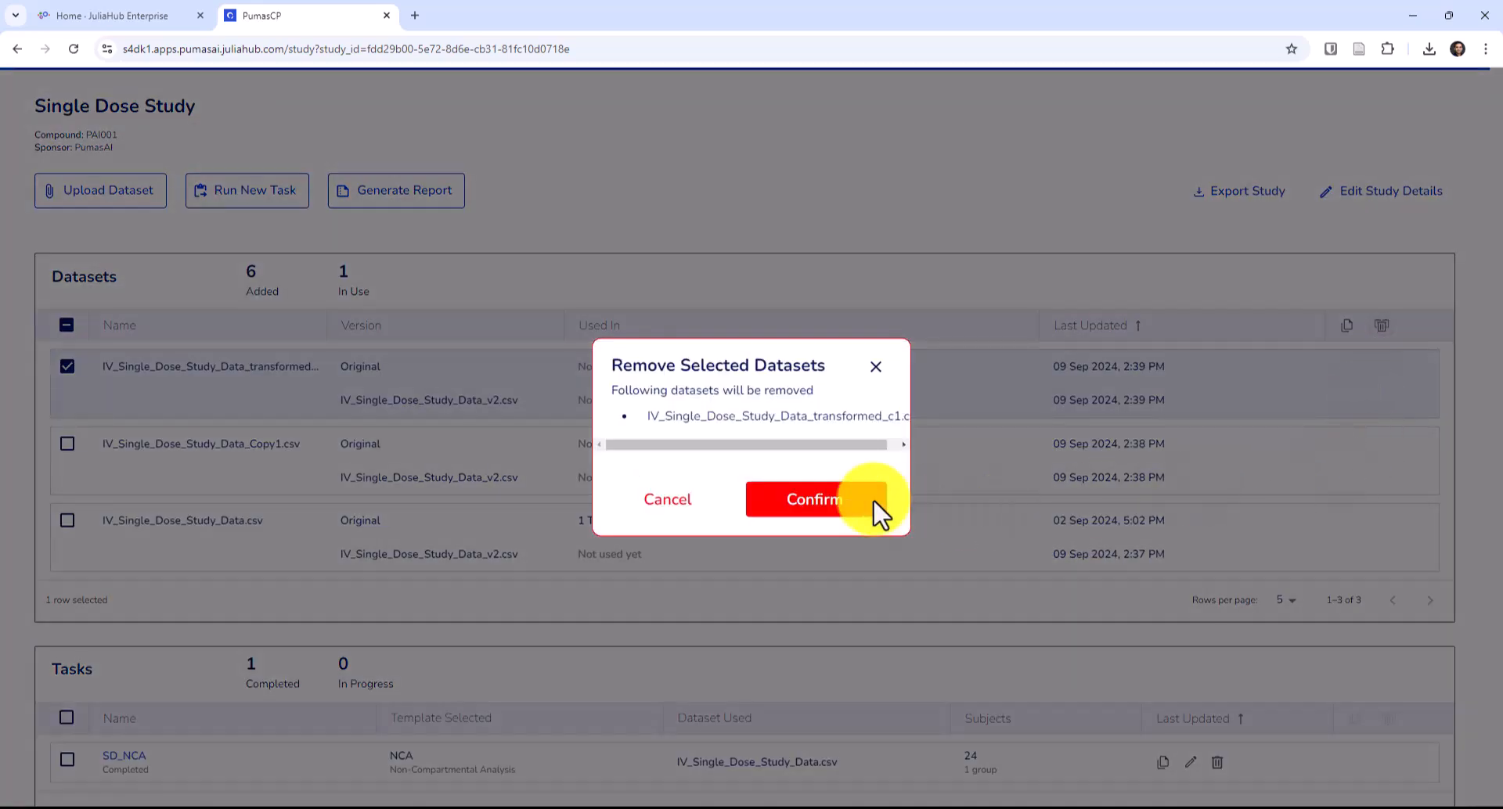
drag(841, 435, 778, 425)
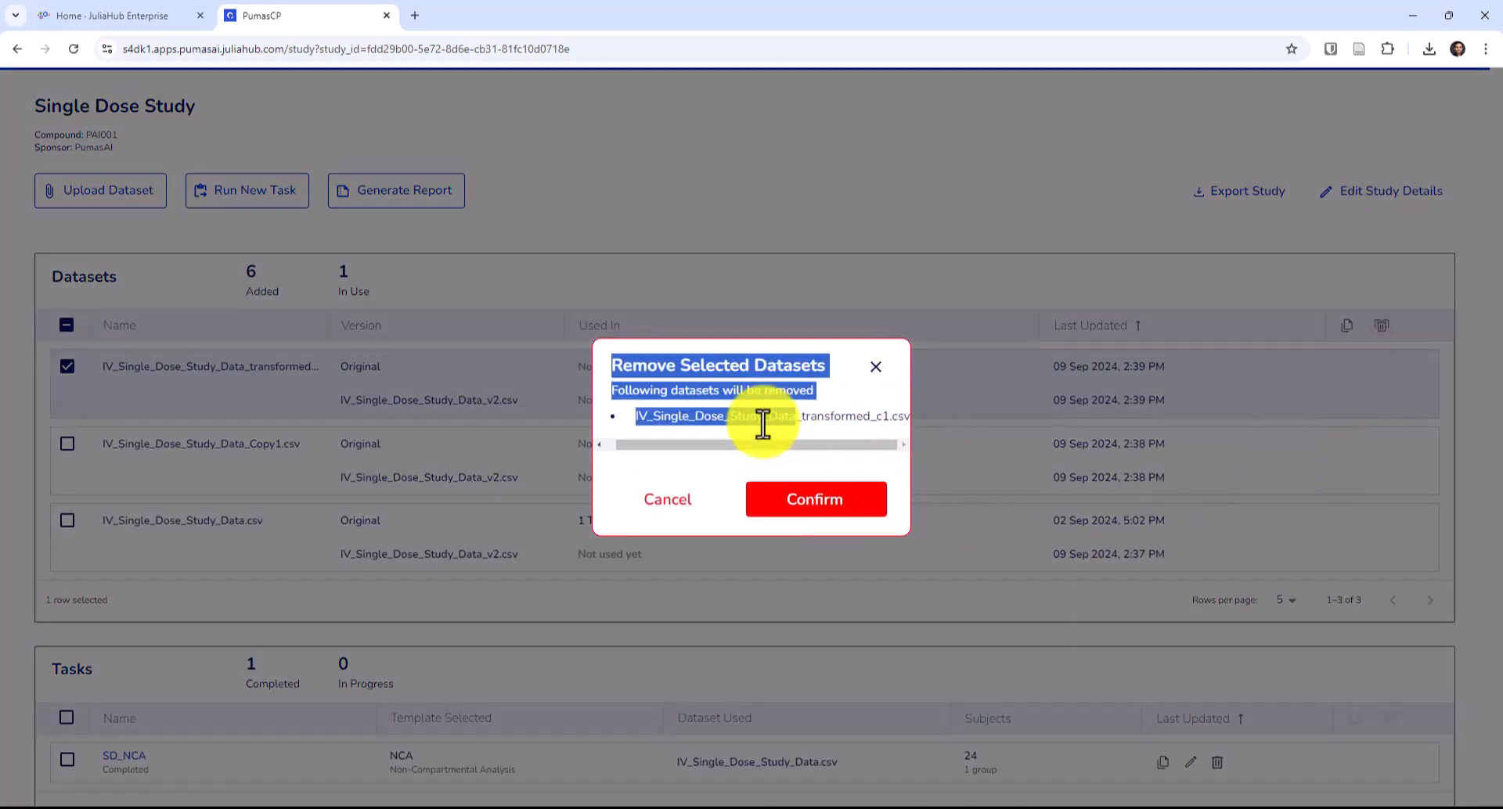
click(859, 504)
click(779, 526)
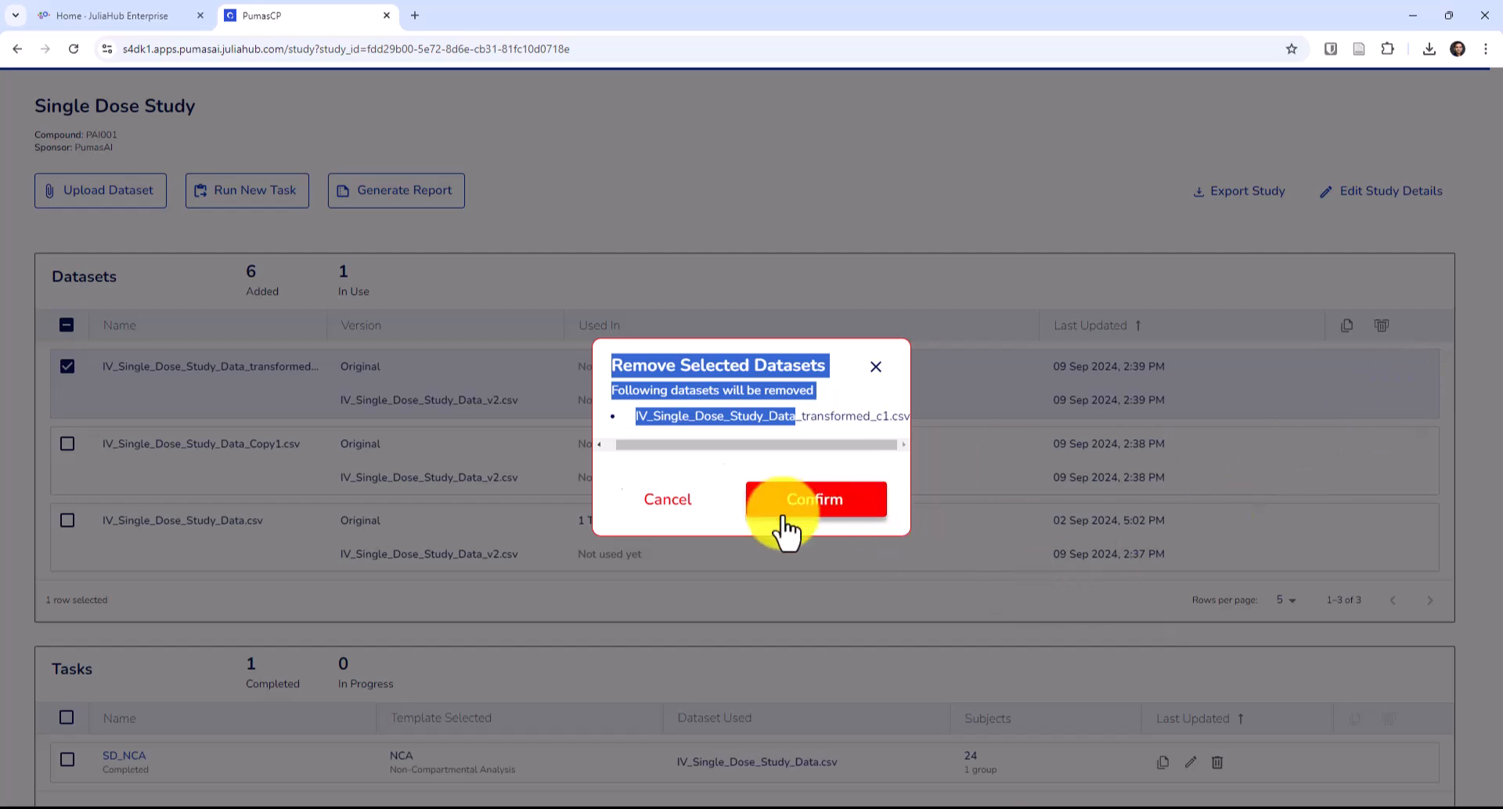
drag(630, 441, 750, 443)
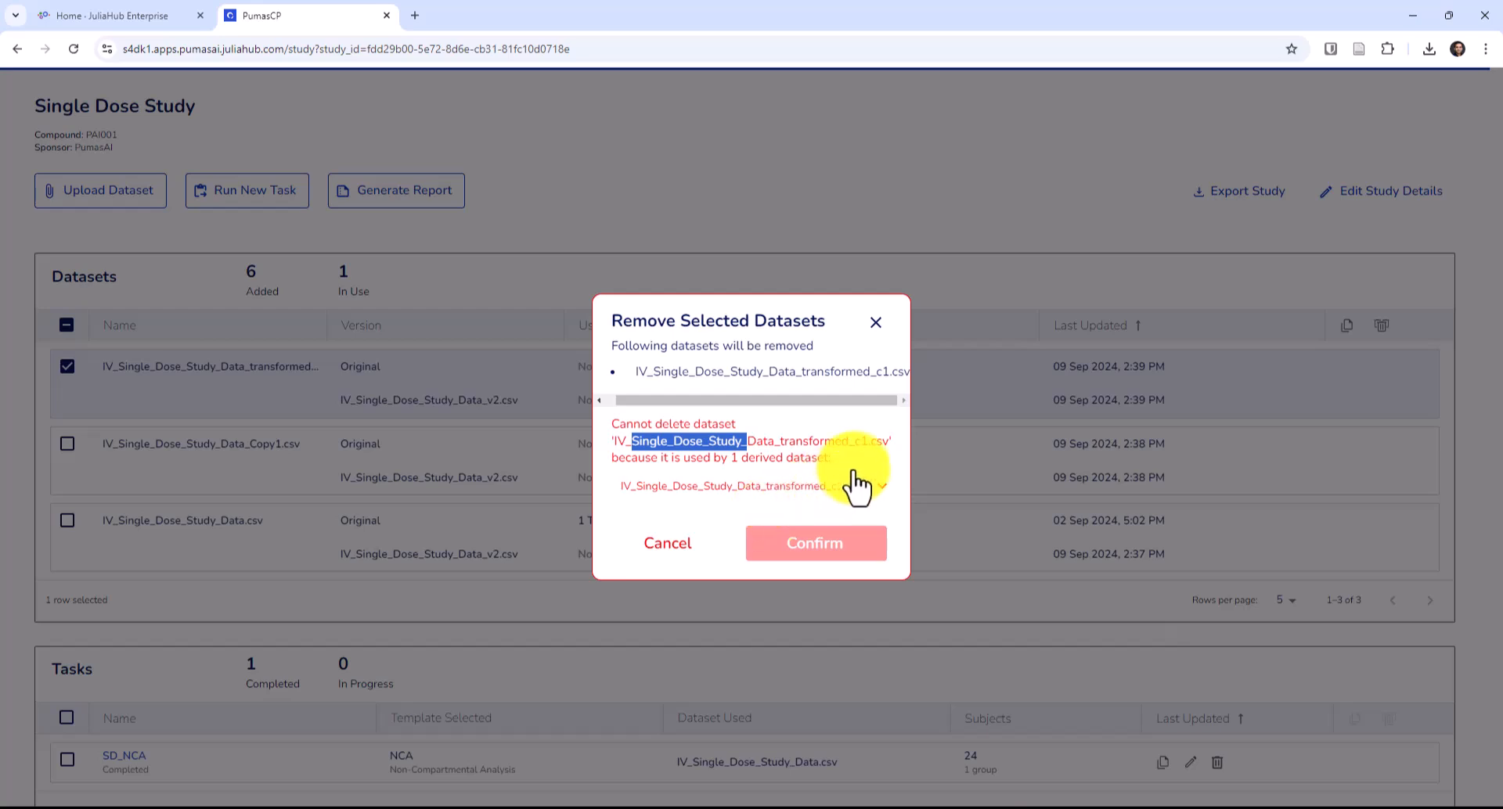
drag(769, 390, 859, 406)
click(859, 407)
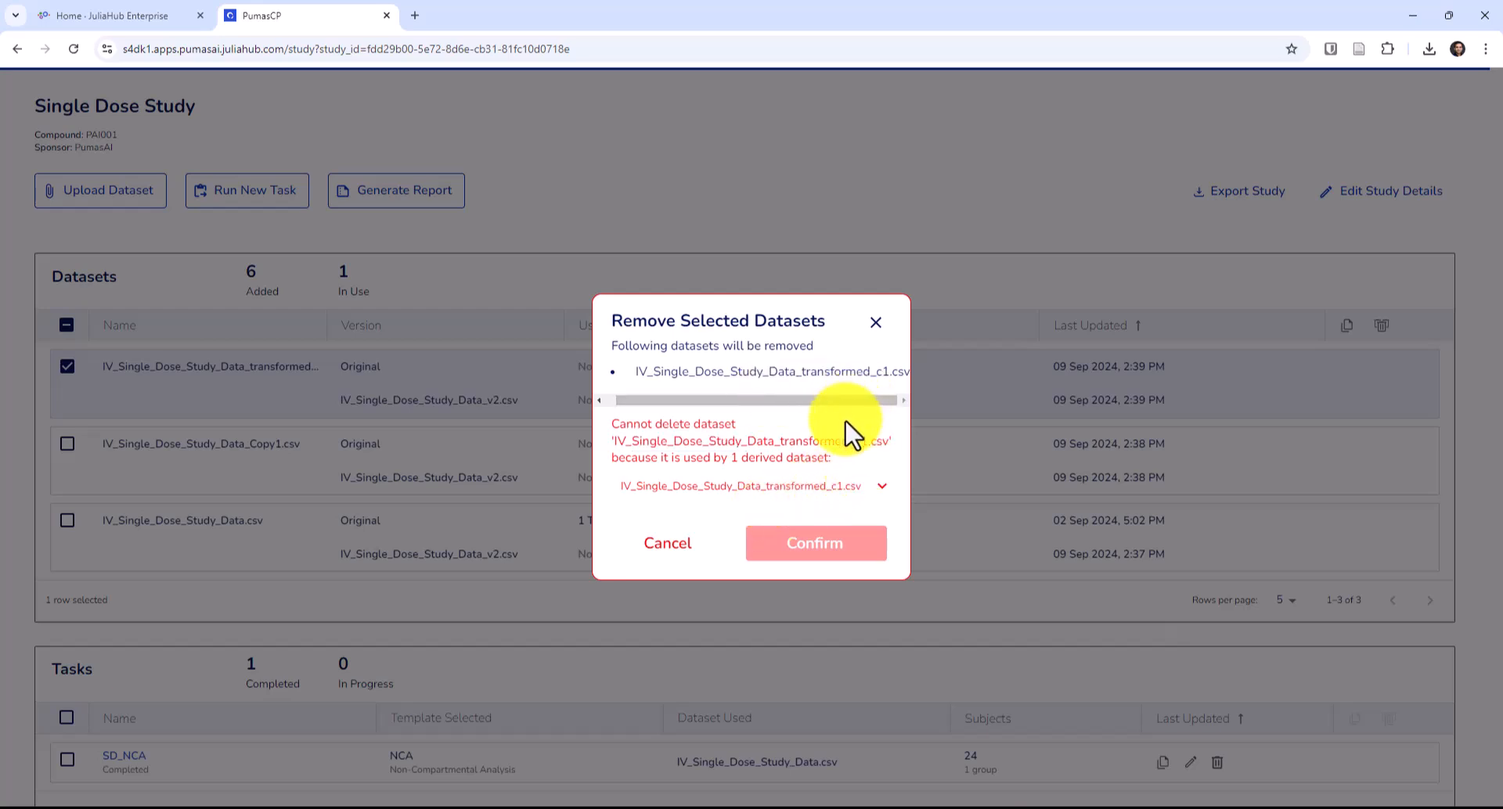
drag(710, 461, 821, 458)
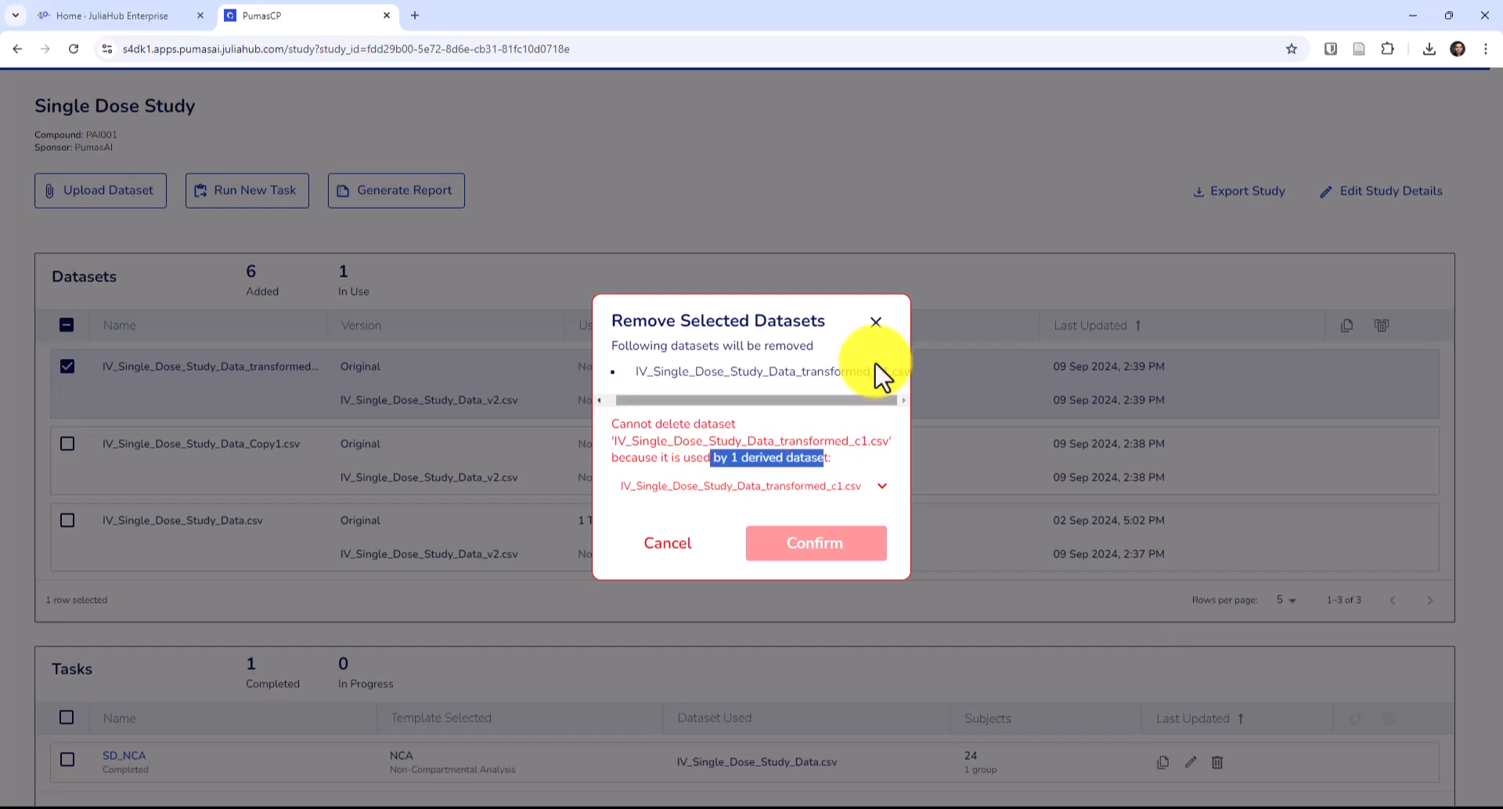
click(876, 322)
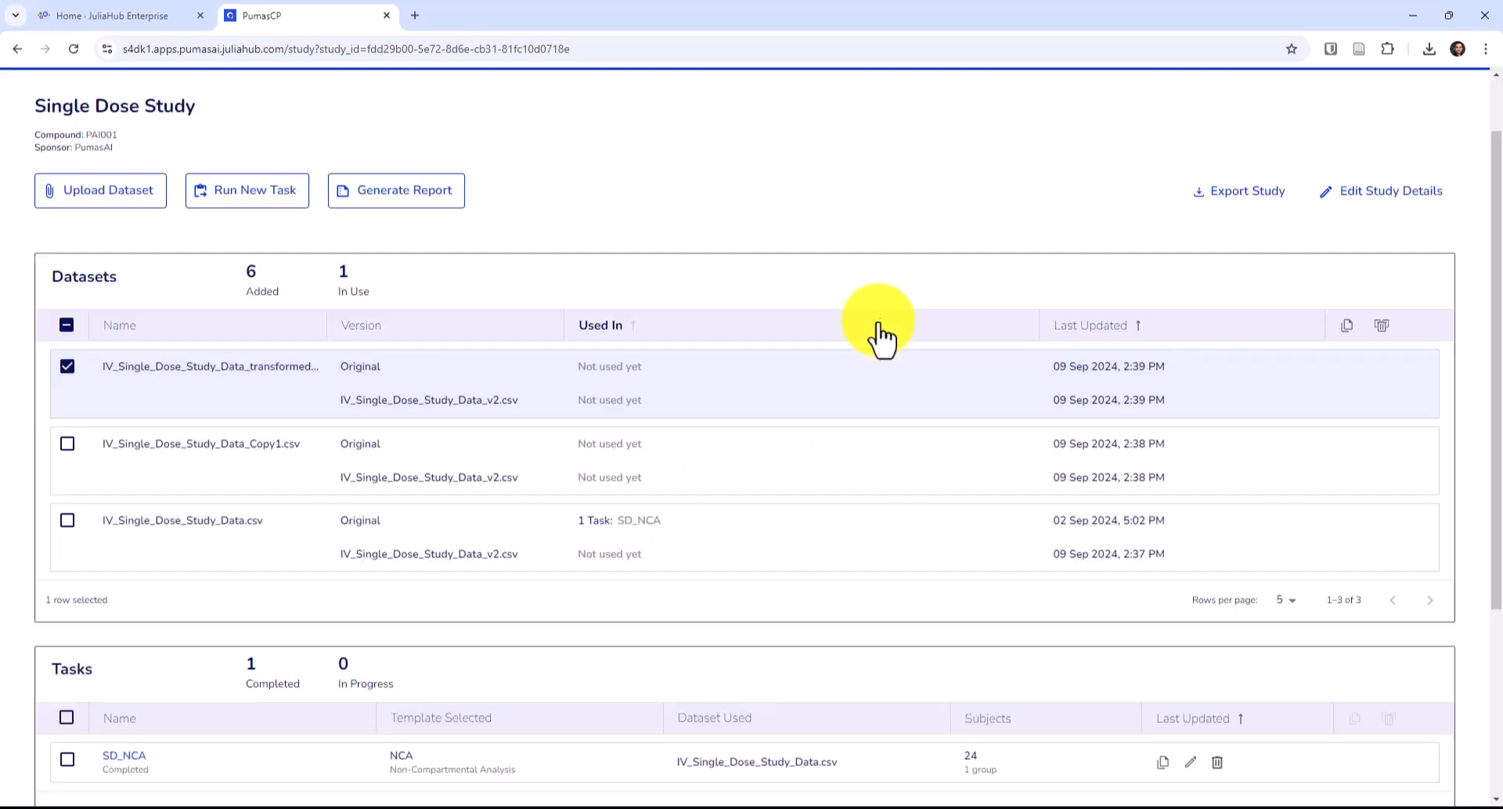
click(67, 366)
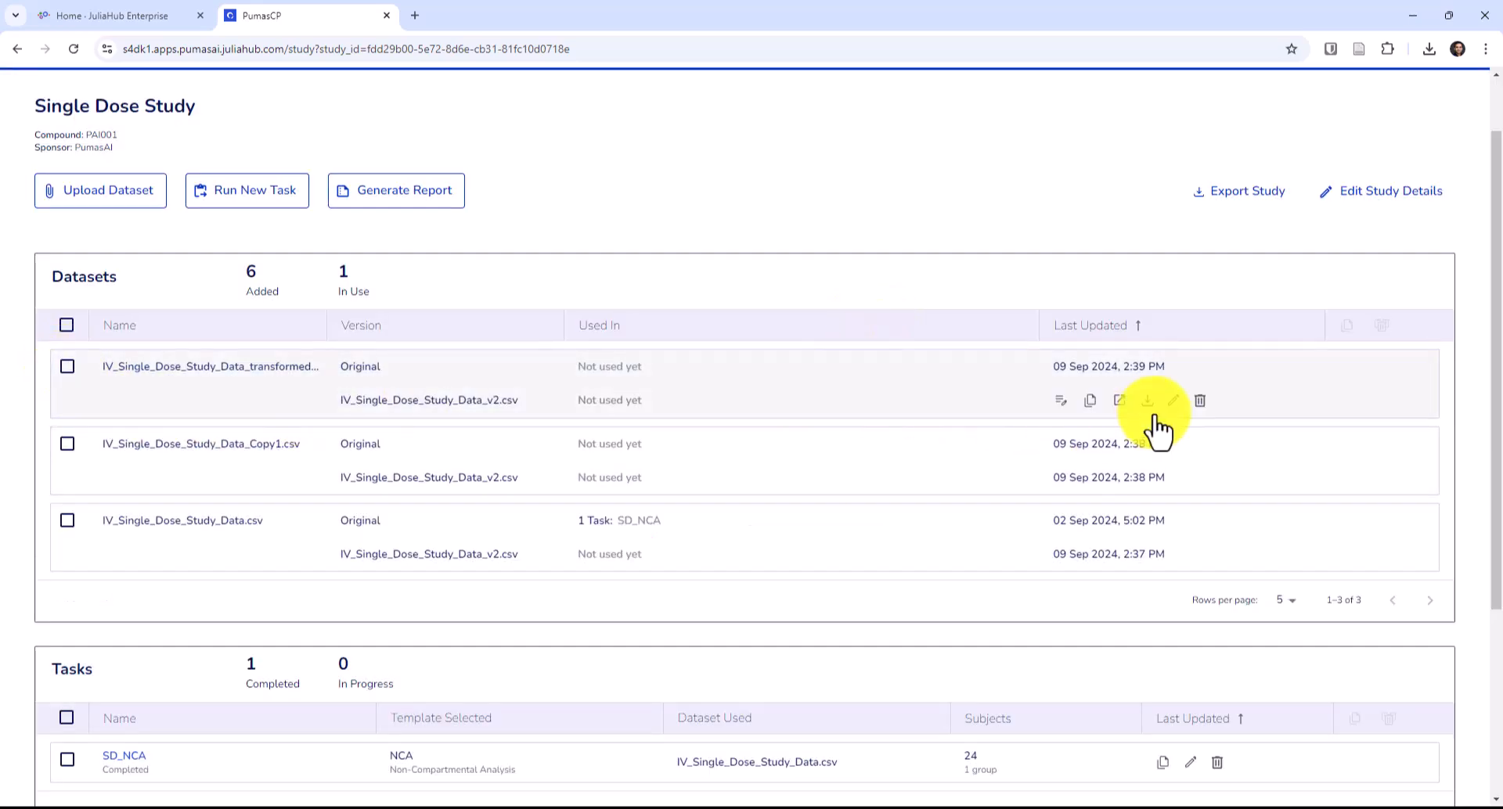
- Remove the derived version IV_Single_Dose_Study_Data_v2.csv from the IV_Single_Dose_Study_Data_transformed_c1.csv dataset
click(1200, 401)
click(861, 489)
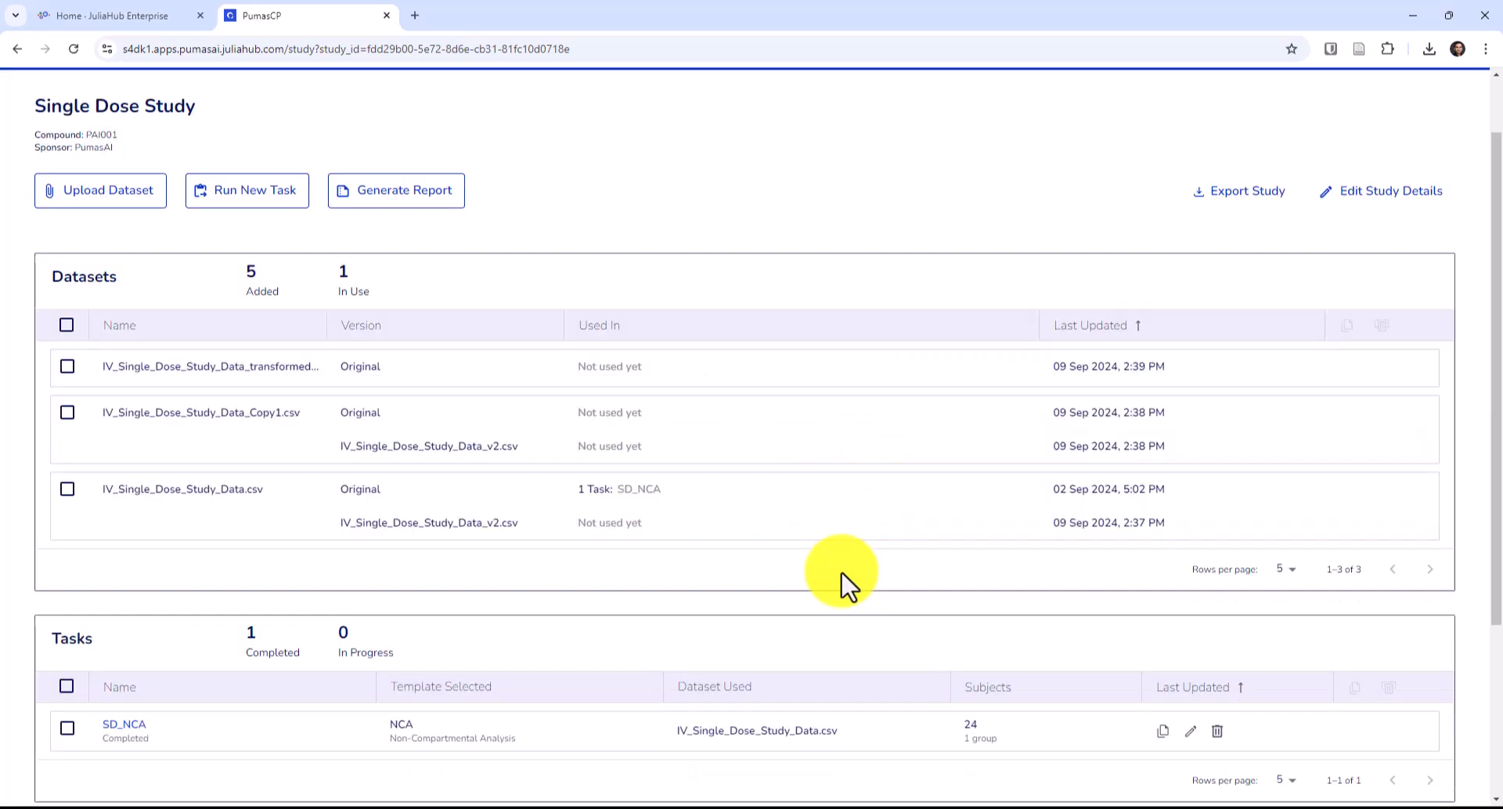
- Remove the remaining original version of the IV_Single_Dose_Study_Data_transformed_c1.csv dataset from the study
click(67, 367)
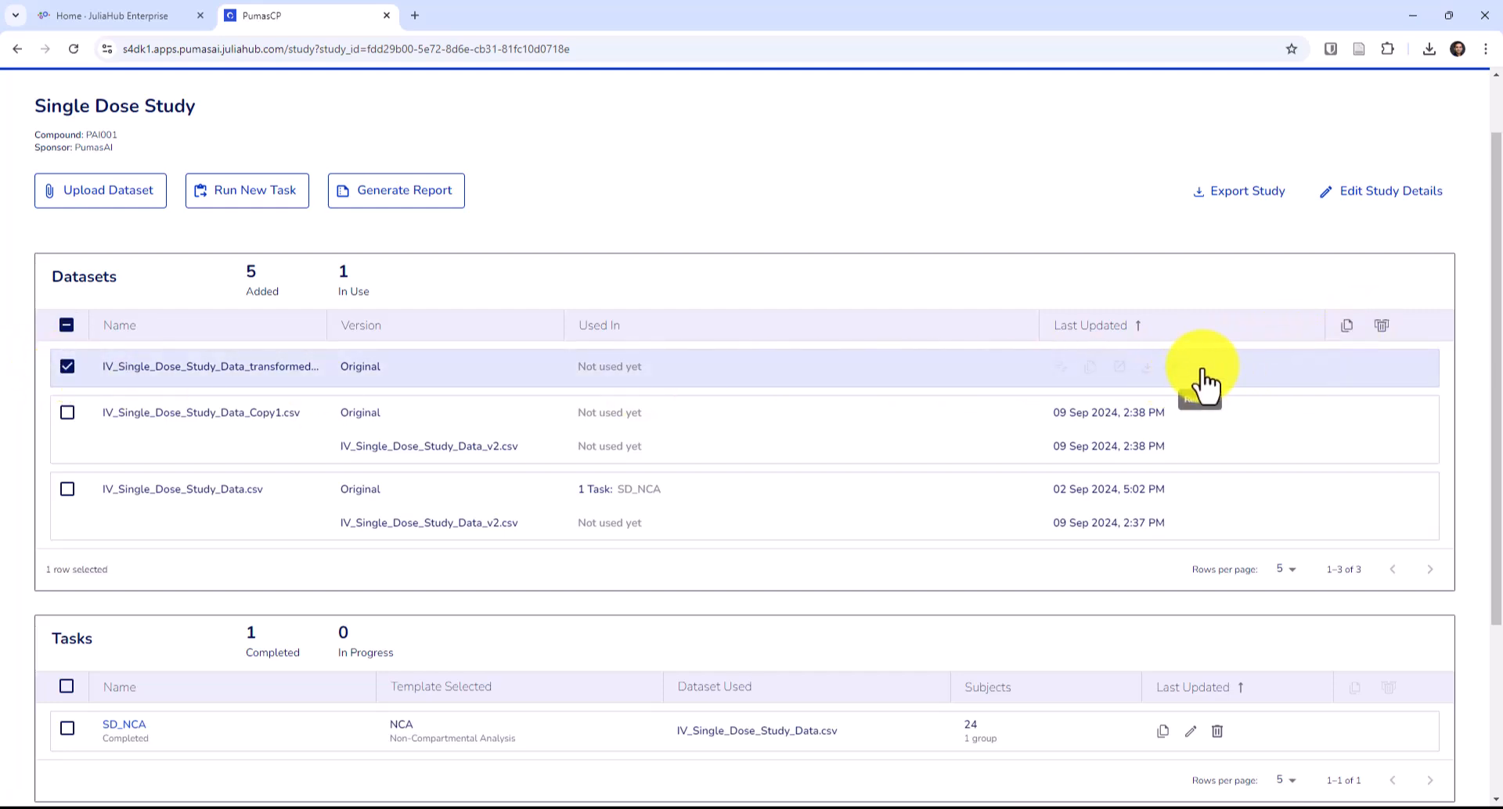
click(1381, 328)
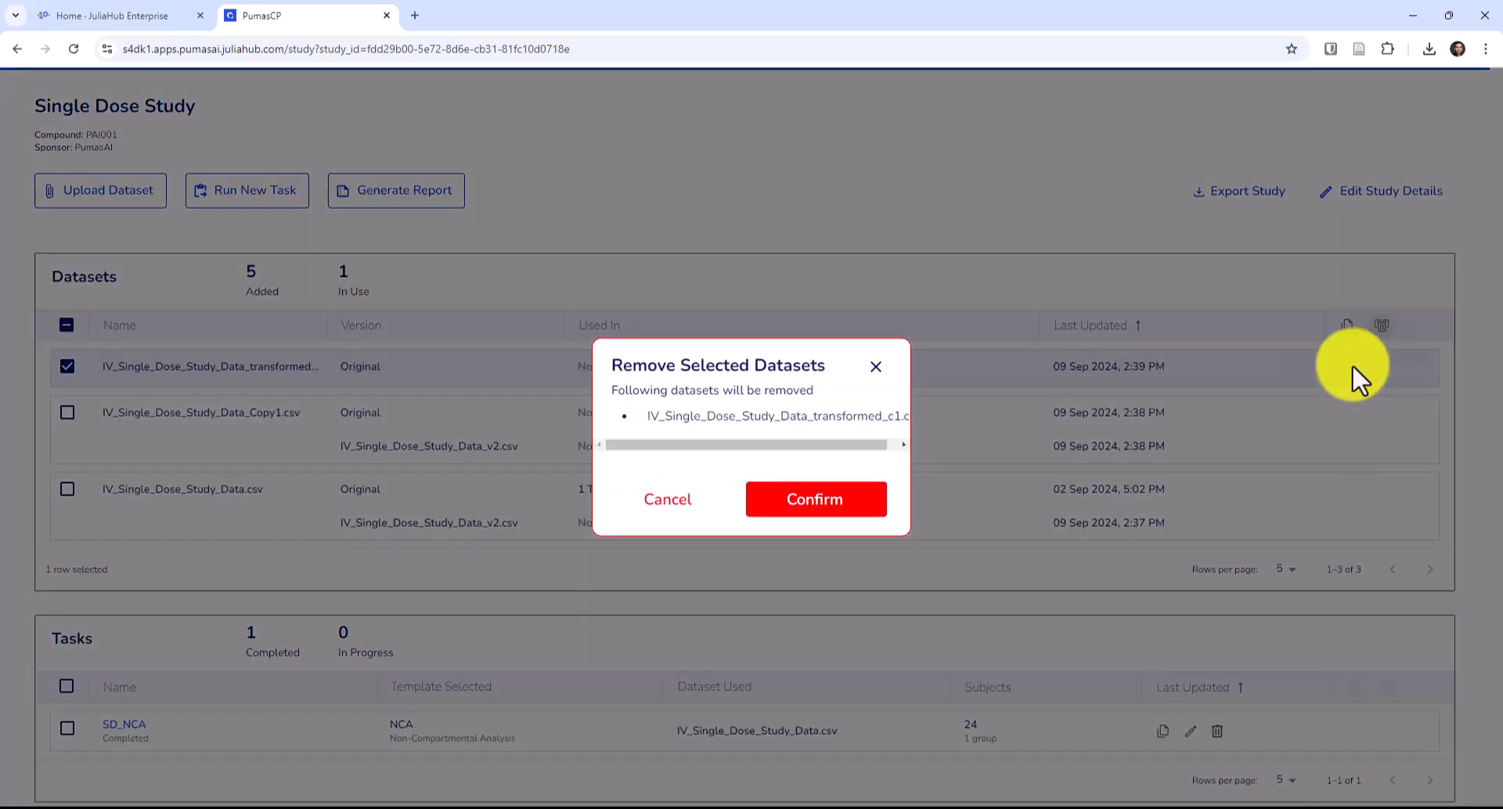